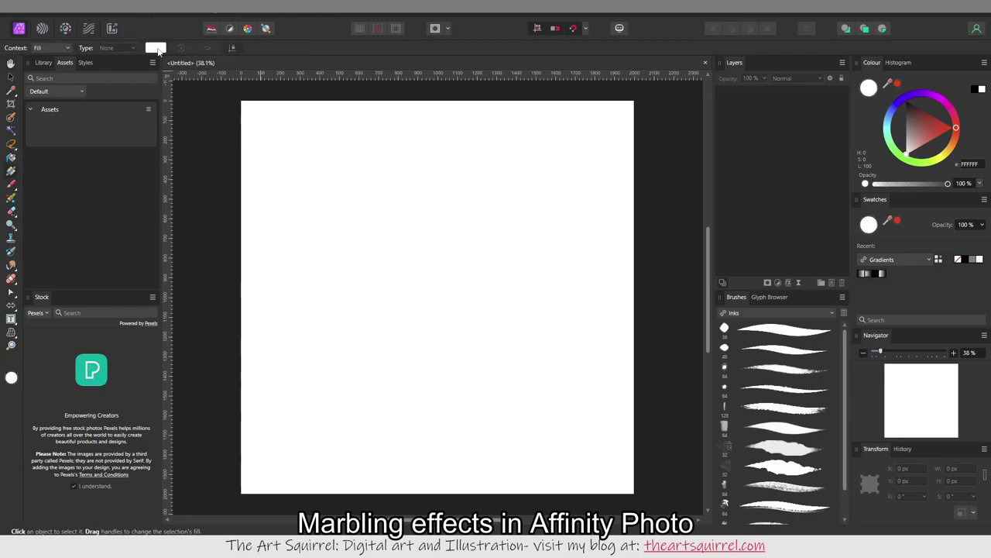
# - Lay a linear fill gradient and set one stop to dark grey-teal
pyautogui.click(158, 52)
pyautogui.moveTo(498, 102); pyautogui.dragTo(240, 101)
pyautogui.click(154, 47)
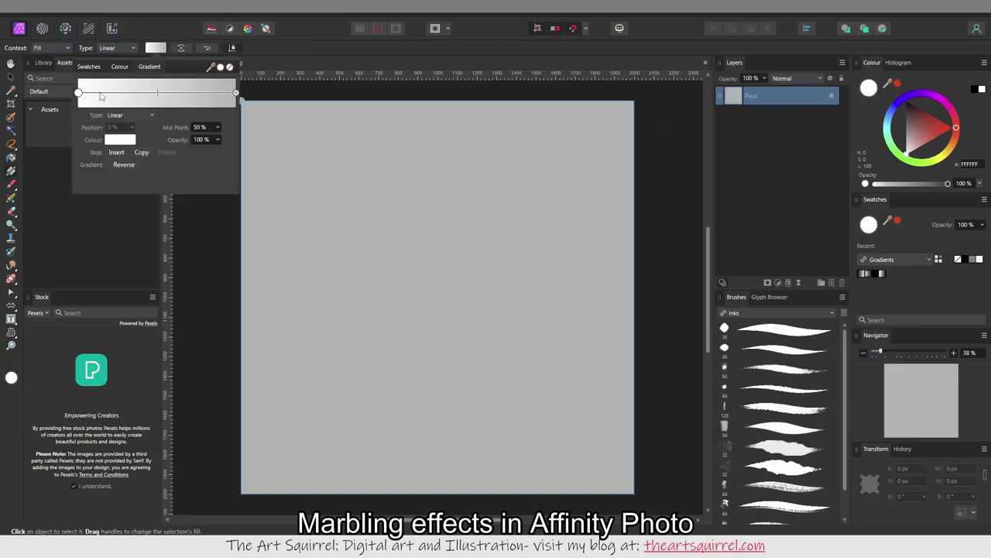
pyautogui.click(121, 139)
pyautogui.moveTo(159, 216)
pyautogui.mouseDown()
pyautogui.moveTo(85, 208)
pyautogui.moveTo(124, 223)
pyautogui.mouseUp()
pyautogui.click(199, 96)
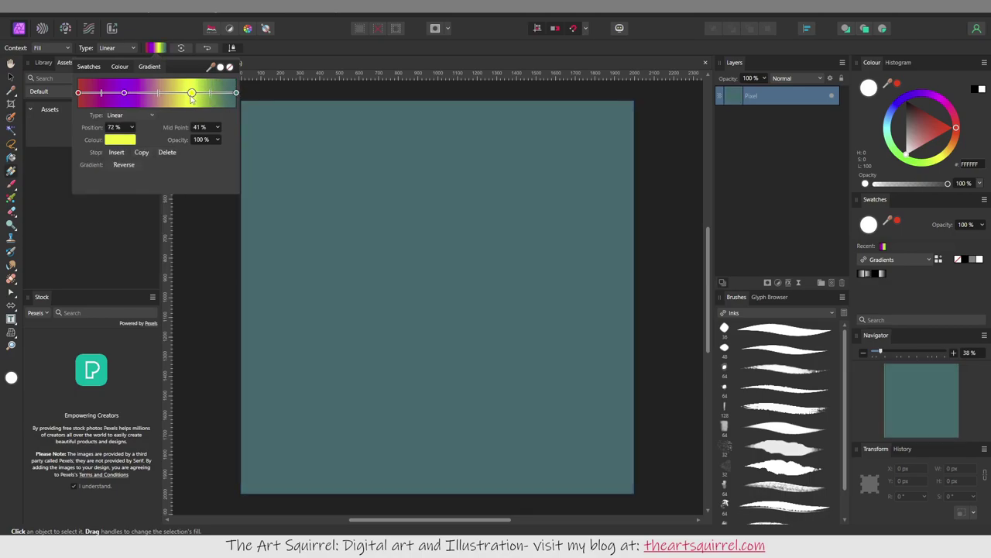
# - Draw the red-purple-yellow-teal gradient diagonally across the canvas and rotate it
pyautogui.click(938, 261)
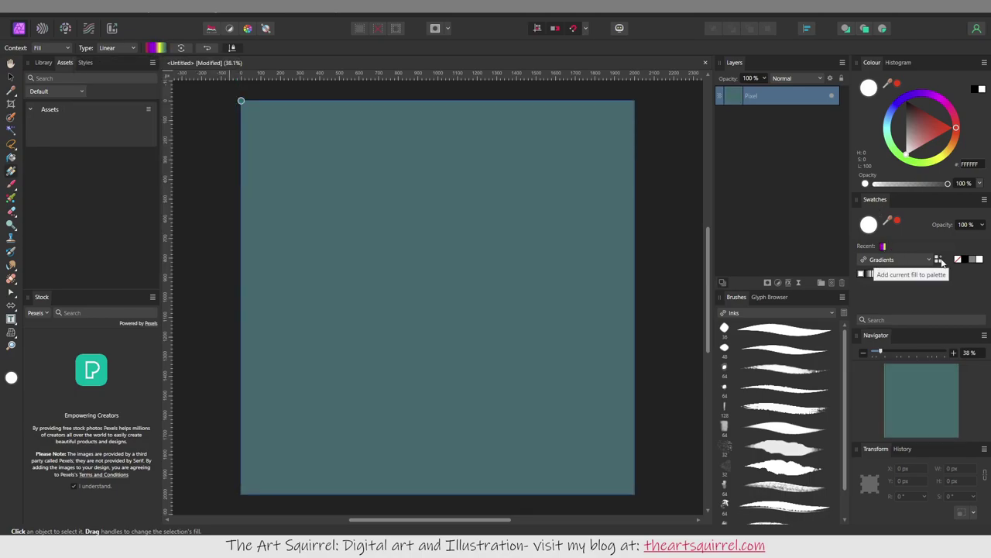
pyautogui.click(158, 48)
pyautogui.click(859, 278)
pyautogui.click(939, 260)
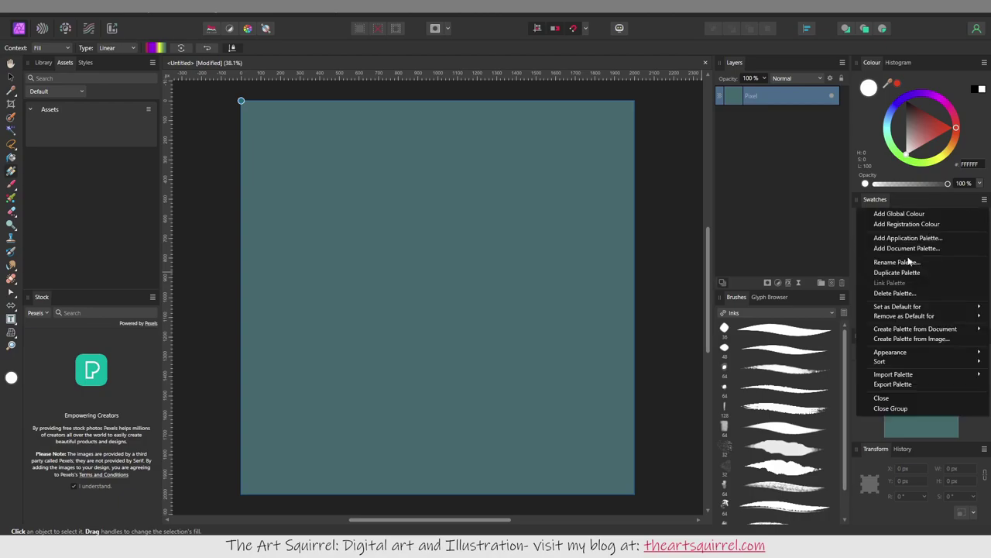
pyautogui.click(74, 89)
pyautogui.moveTo(186, 162); pyautogui.dragTo(609, 393)
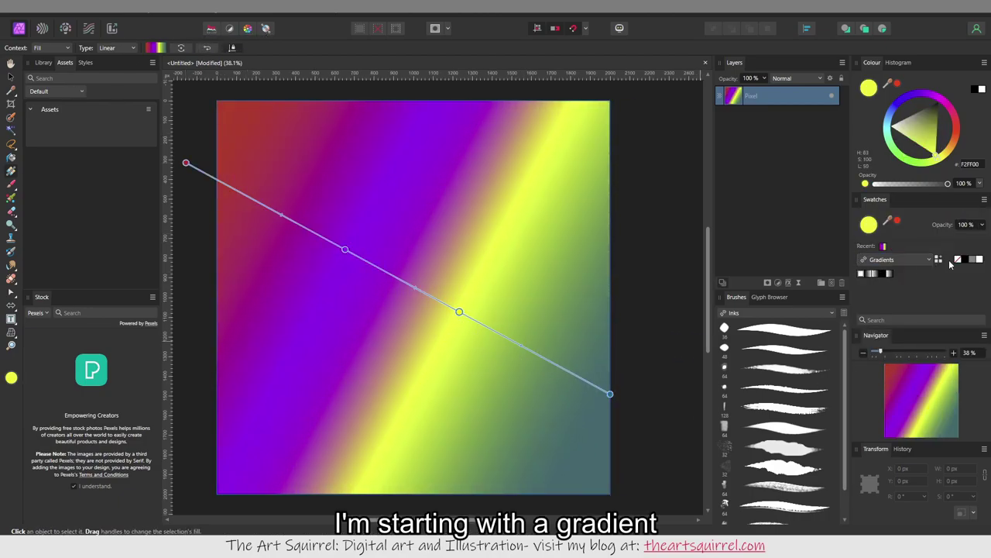
pyautogui.click(181, 48)
# - In Liquify, push the yellow band rightward and twirl it near the top
pyautogui.press('v')
pyautogui.hotkey('ctrl', '2')
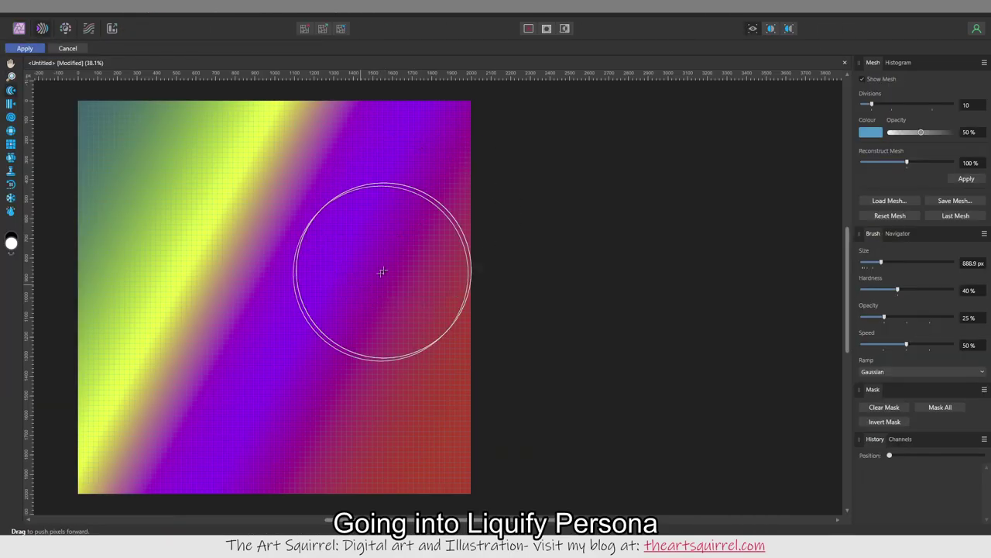
pyautogui.moveTo(232, 224); pyautogui.dragTo(263, 224)
pyautogui.moveTo(240, 240)
pyautogui.mouseDown()
pyautogui.moveTo(267, 236)
pyautogui.moveTo(279, 248)
pyautogui.mouseUp()
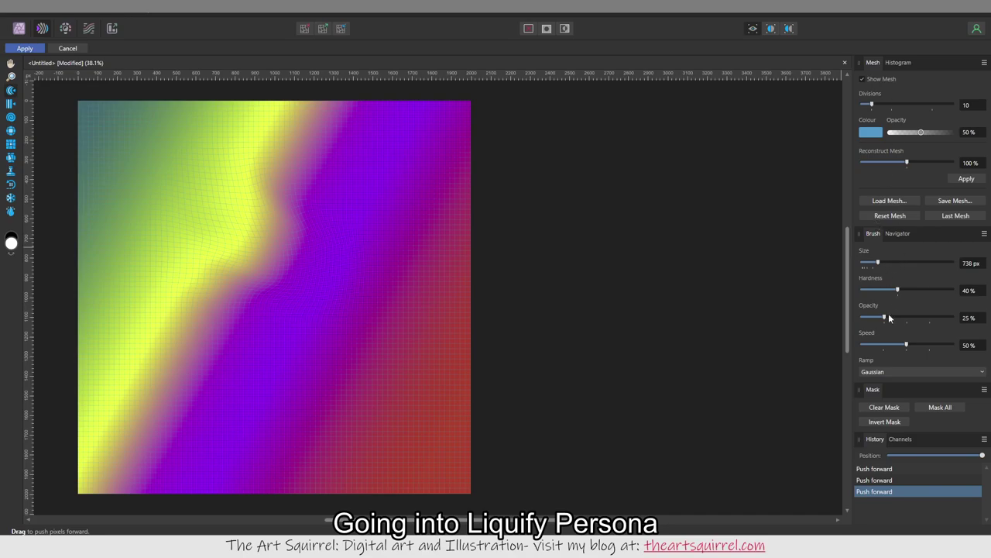
pyautogui.press('l')
pyautogui.moveTo(232, 211); pyautogui.dragTo(376, 210)
pyautogui.press('t')
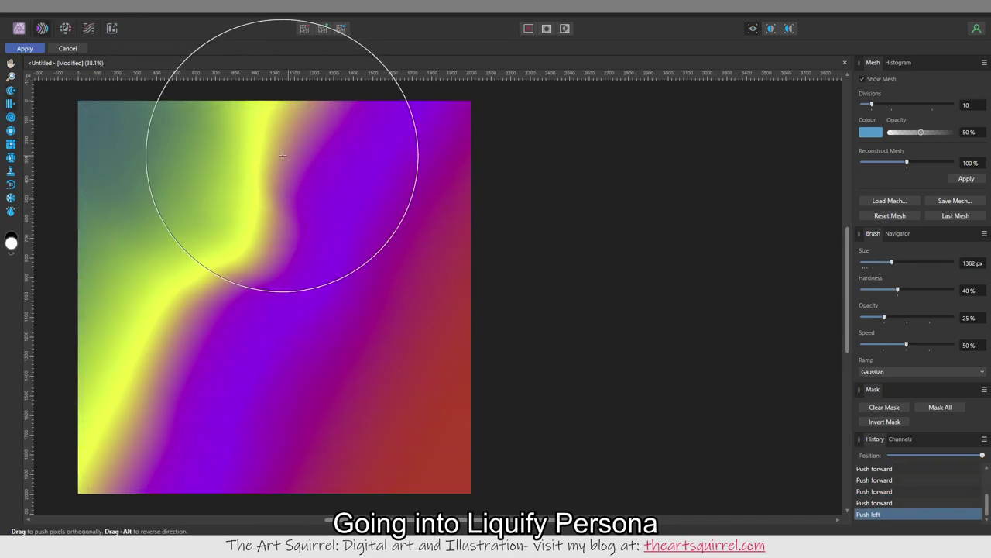
pyautogui.moveTo(251, 140); pyautogui.dragTo(295, 147)
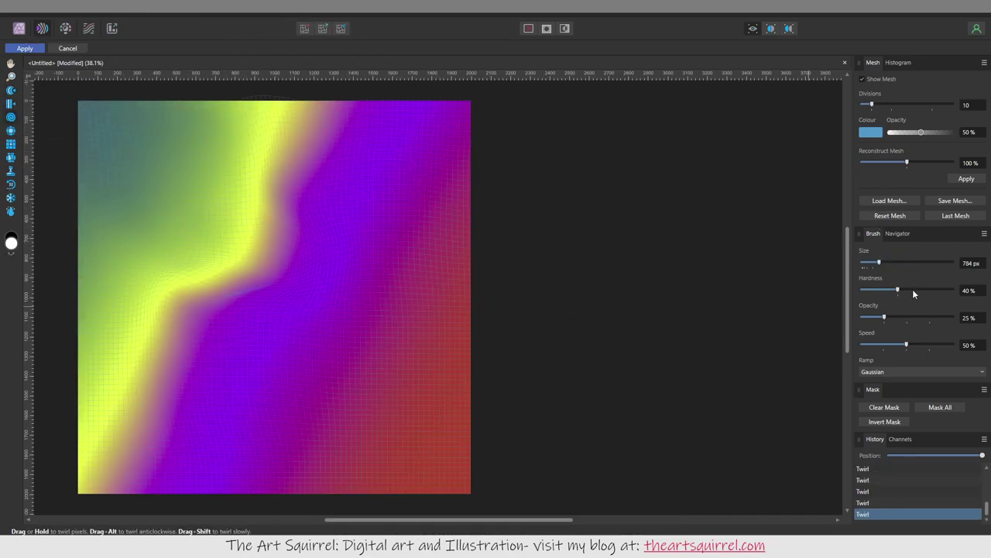
# - Raise brush speed to 100%, swirl lower and left areas, and punch the gradient
pyautogui.moveTo(906, 344); pyautogui.dragTo(952, 344)
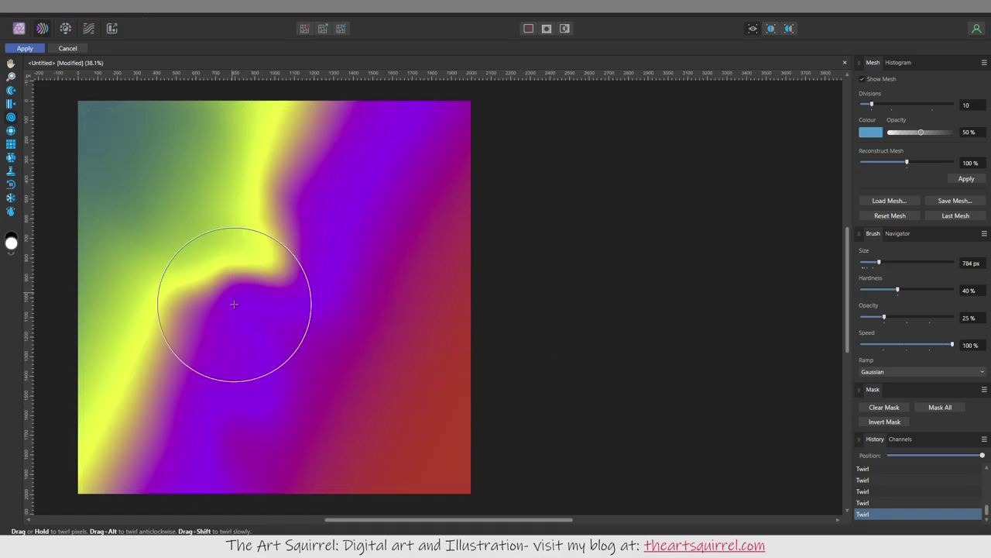
pyautogui.moveTo(229, 287)
pyautogui.mouseDown()
pyautogui.moveTo(281, 166)
pyautogui.moveTo(148, 177)
pyautogui.moveTo(425, 221)
pyautogui.moveTo(276, 421)
pyautogui.mouseUp()
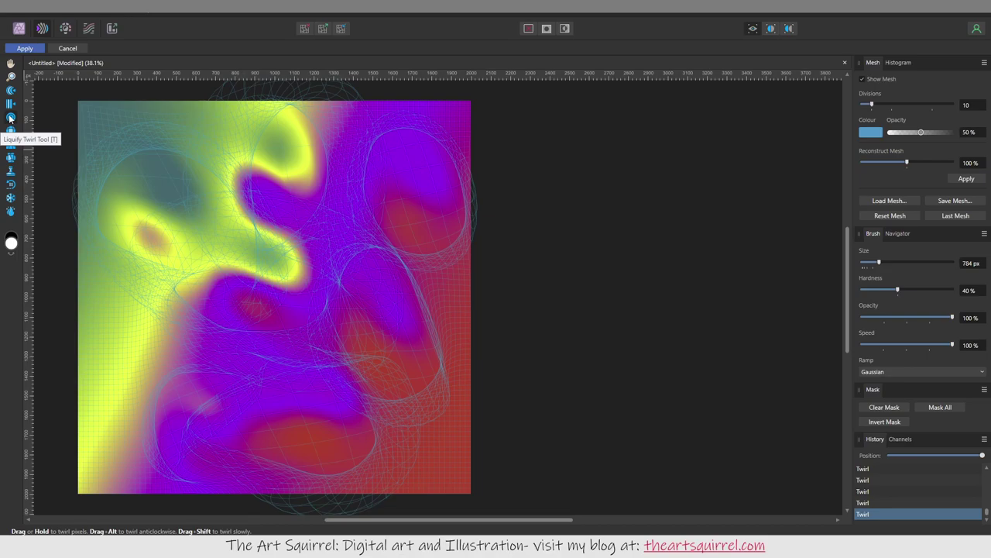
pyautogui.moveTo(204, 414); pyautogui.dragTo(228, 441)
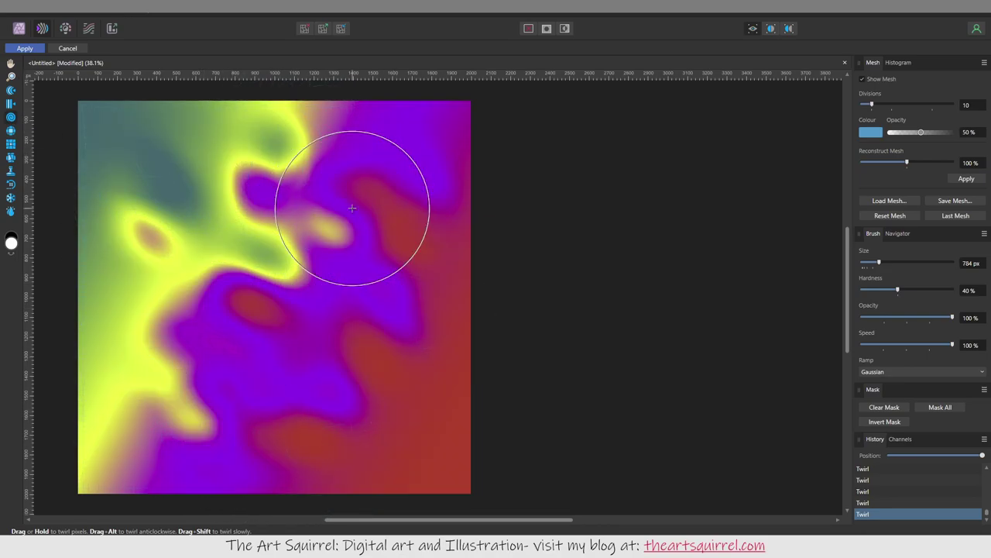
pyautogui.moveTo(352, 208)
pyautogui.mouseDown()
pyautogui.moveTo(103, 270)
pyautogui.moveTo(188, 316)
pyautogui.moveTo(418, 328)
pyautogui.mouseUp()
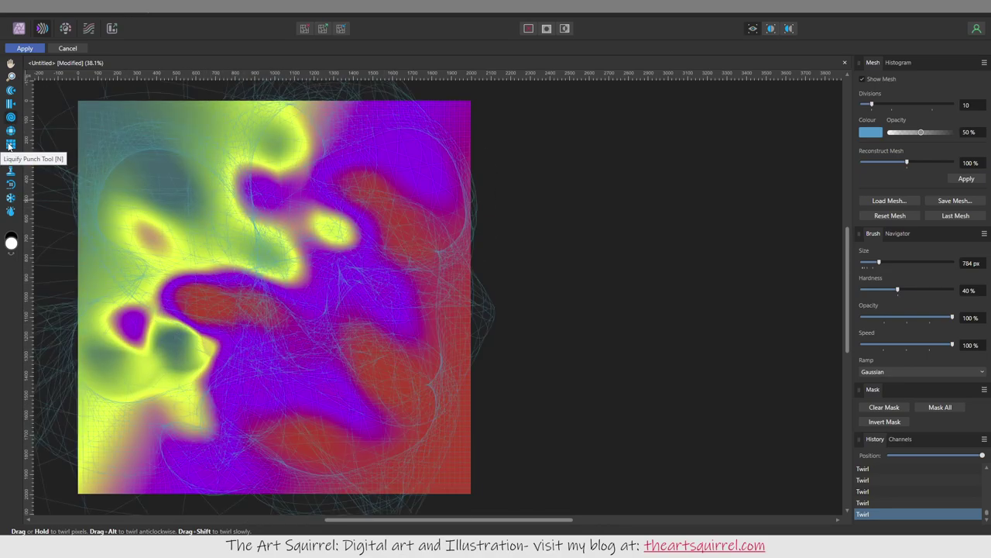
pyautogui.moveTo(290, 278); pyautogui.dragTo(294, 283)
pyautogui.moveTo(361, 387); pyautogui.dragTo(325, 388)
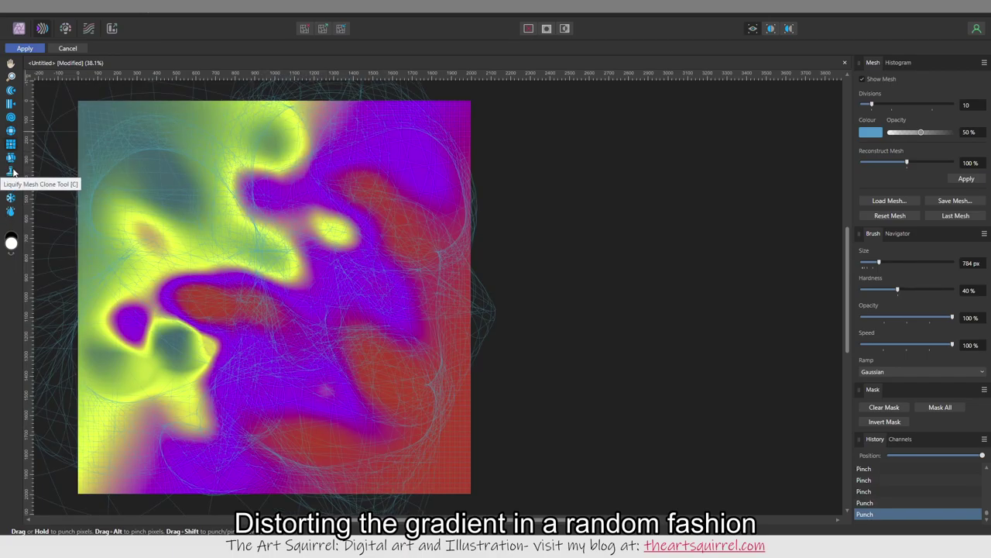
# - Roughen the colour bands with turbulence and push the blobs with a 393 px brush
pyautogui.click(11, 158)
pyautogui.moveTo(351, 257); pyautogui.dragTo(190, 272)
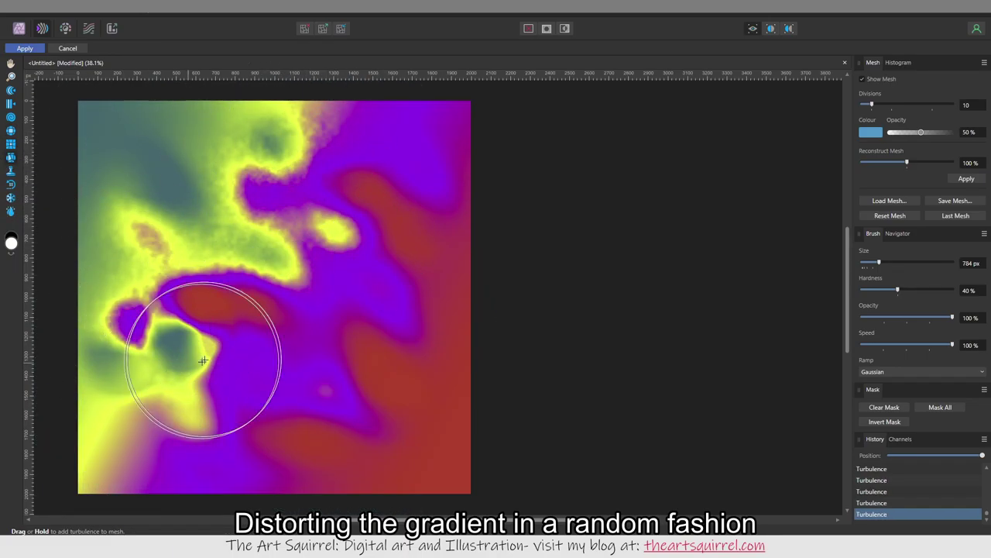
pyautogui.moveTo(377, 112); pyautogui.dragTo(419, 255)
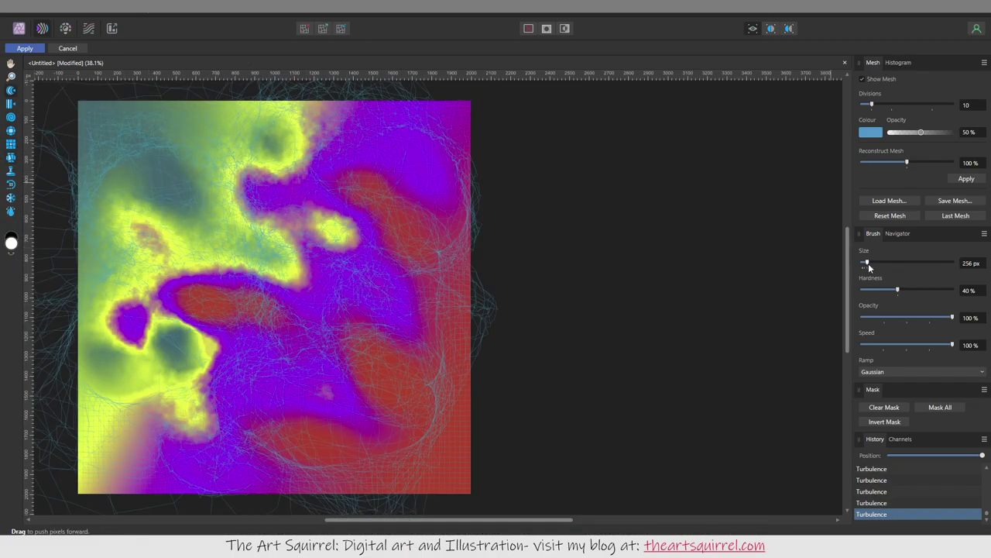
pyautogui.moveTo(868, 263); pyautogui.dragTo(870, 263)
pyautogui.moveTo(405, 233); pyautogui.dragTo(362, 403)
pyautogui.moveTo(287, 423); pyautogui.dragTo(128, 253)
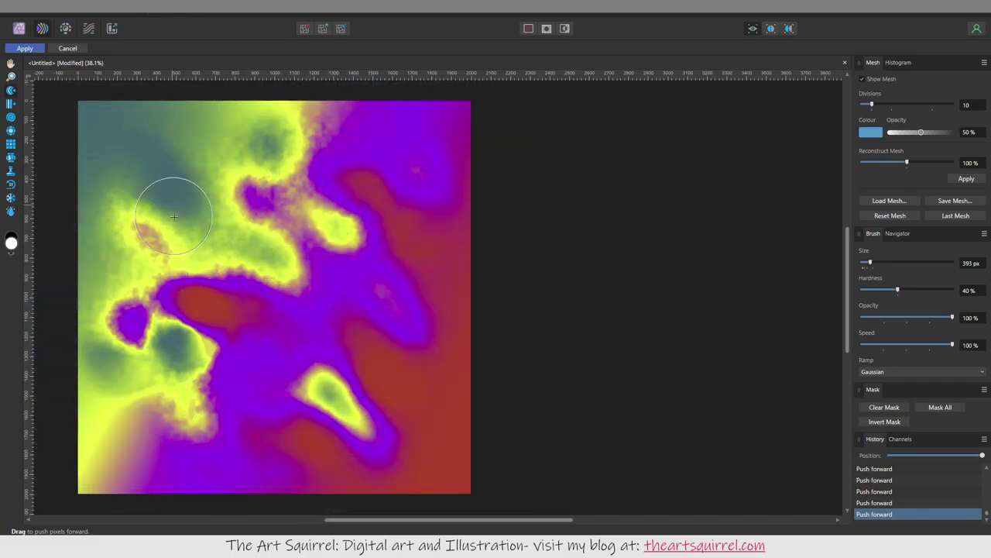
pyautogui.moveTo(871, 104); pyautogui.dragTo(896, 104)
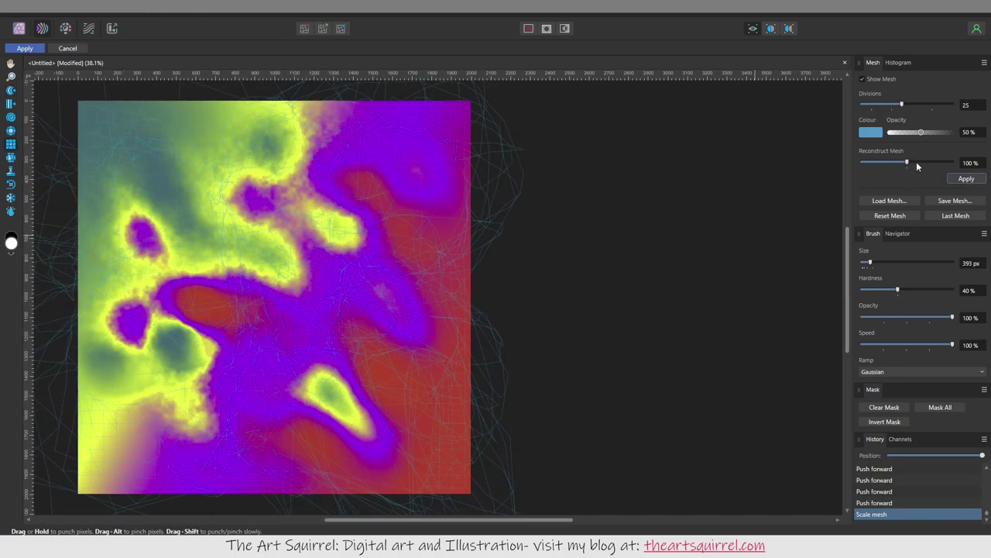
# - Reset the mesh, raise Reconstruct, push the colours, and pinch the whole image
pyautogui.click(906, 216)
pyautogui.moveTo(907, 162); pyautogui.dragTo(921, 164)
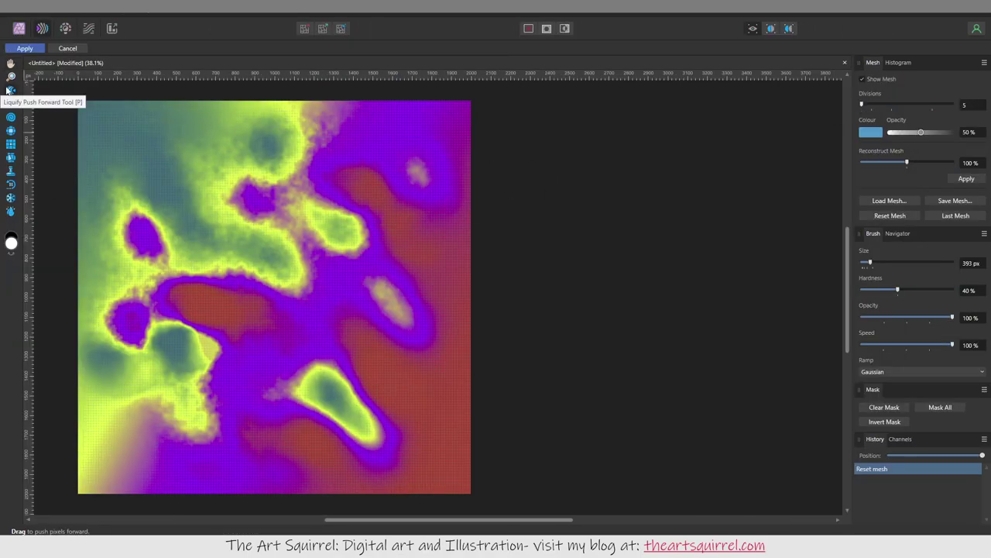
pyautogui.moveTo(371, 186)
pyautogui.mouseDown()
pyautogui.moveTo(144, 182)
pyautogui.moveTo(421, 328)
pyautogui.moveTo(250, 299)
pyautogui.moveTo(274, 442)
pyautogui.mouseUp()
pyautogui.moveTo(870, 263); pyautogui.dragTo(864, 262)
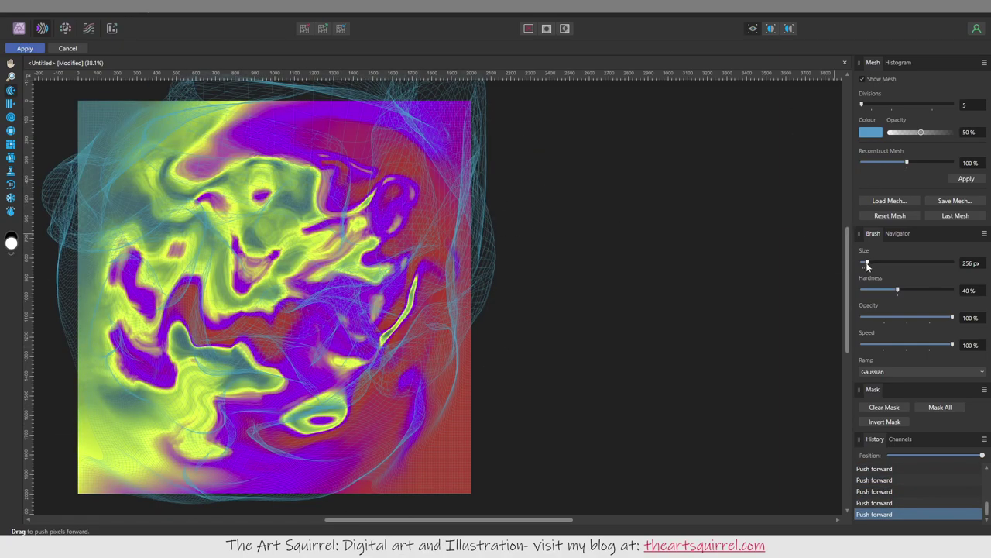
pyautogui.click(10, 131)
pyautogui.moveTo(333, 286)
pyautogui.mouseDown()
pyautogui.moveTo(475, 321)
pyautogui.moveTo(310, 220)
pyautogui.moveTo(161, 335)
pyautogui.mouseUp()
# - Add turbulence to the centre, twirl the lower part, add more turbulence, and commit
pyautogui.click(10, 170)
pyautogui.moveTo(431, 287); pyautogui.dragTo(351, 284)
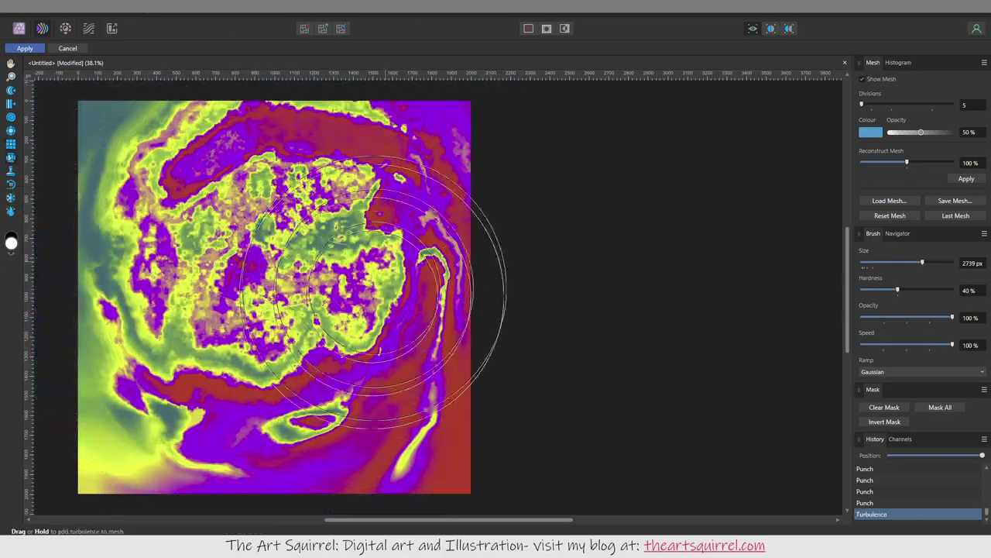
pyautogui.click(11, 117)
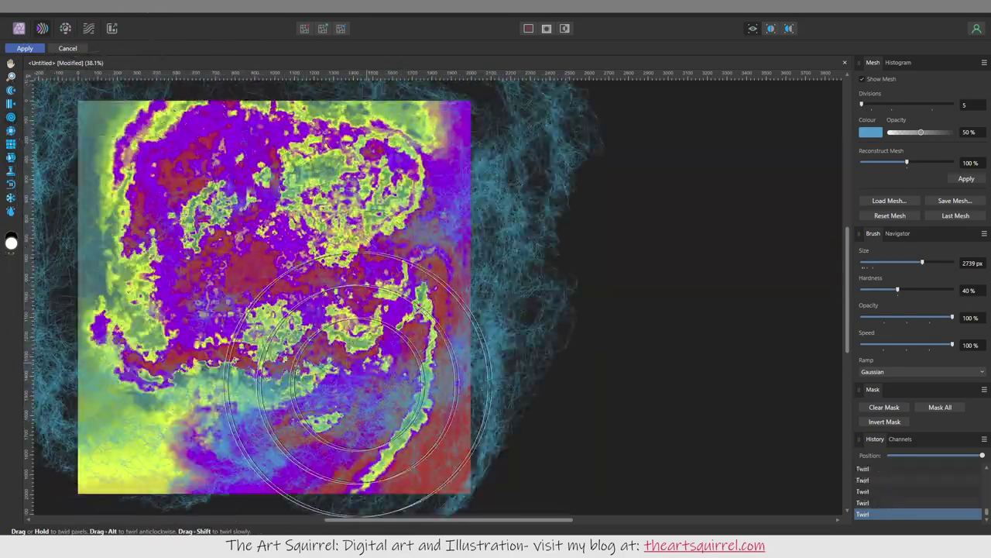
pyautogui.moveTo(331, 432)
pyautogui.mouseDown()
pyautogui.moveTo(331, 255)
pyautogui.moveTo(400, 280)
pyautogui.mouseUp()
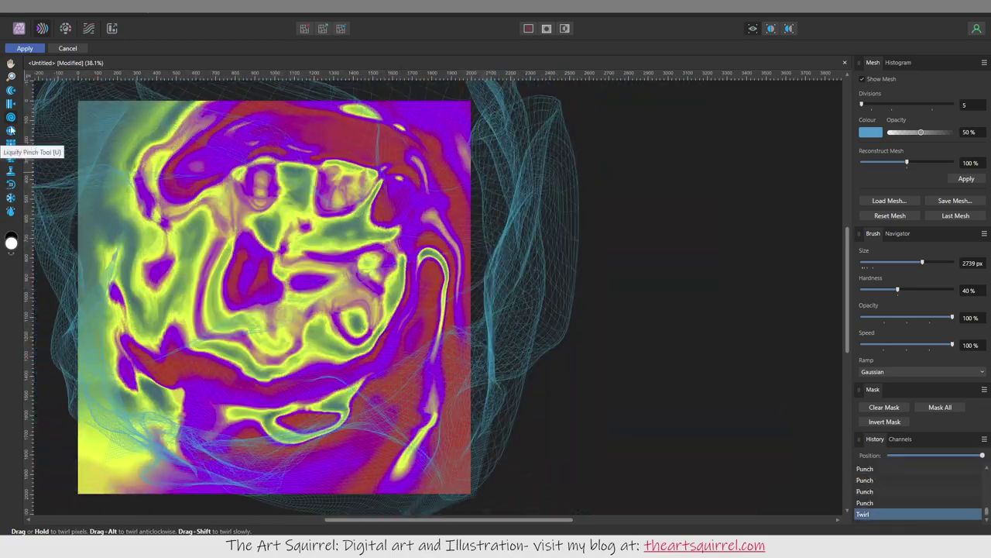
pyautogui.click(11, 170)
pyautogui.moveTo(232, 155); pyautogui.dragTo(295, 410)
pyautogui.press('Return')
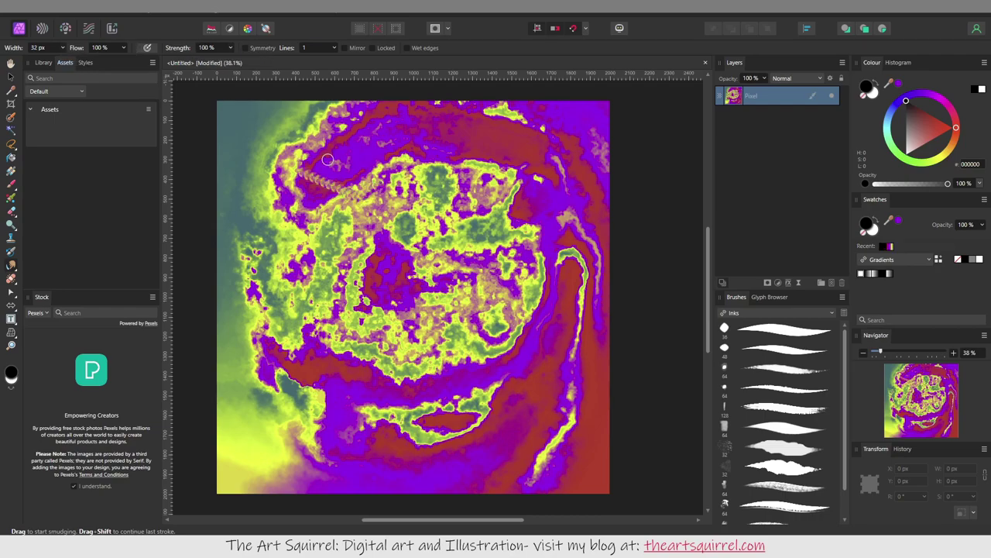
# - Undo the stray stroke and smudge texture strokes into the lower right with a Textures brush
pyautogui.hotkey('ctrl', 'z')
pyautogui.click(774, 312)
pyautogui.click(763, 393)
pyautogui.click(777, 389)
pyautogui.moveTo(495, 410); pyautogui.dragTo(561, 318)
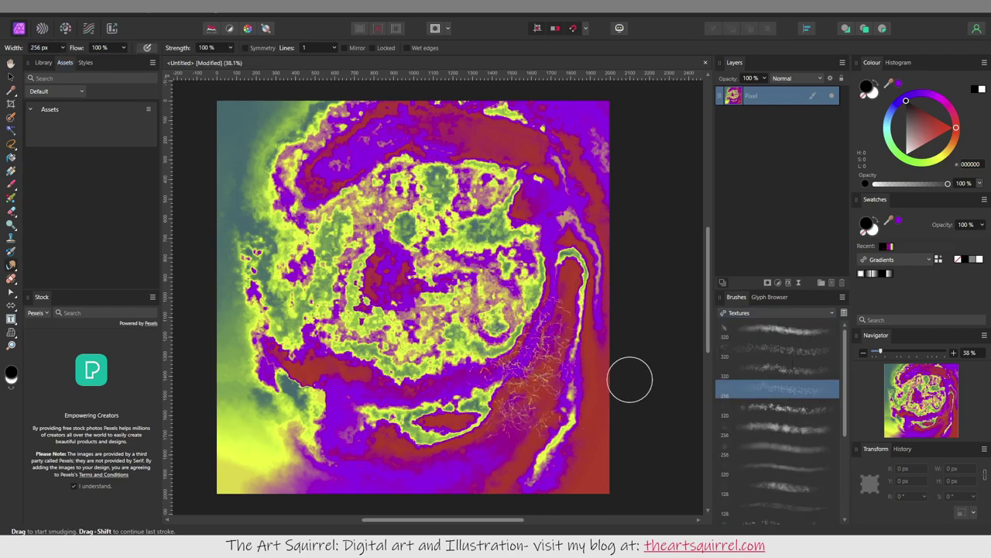
pyautogui.scroll(-5, 827, 430)
pyautogui.click(771, 514)
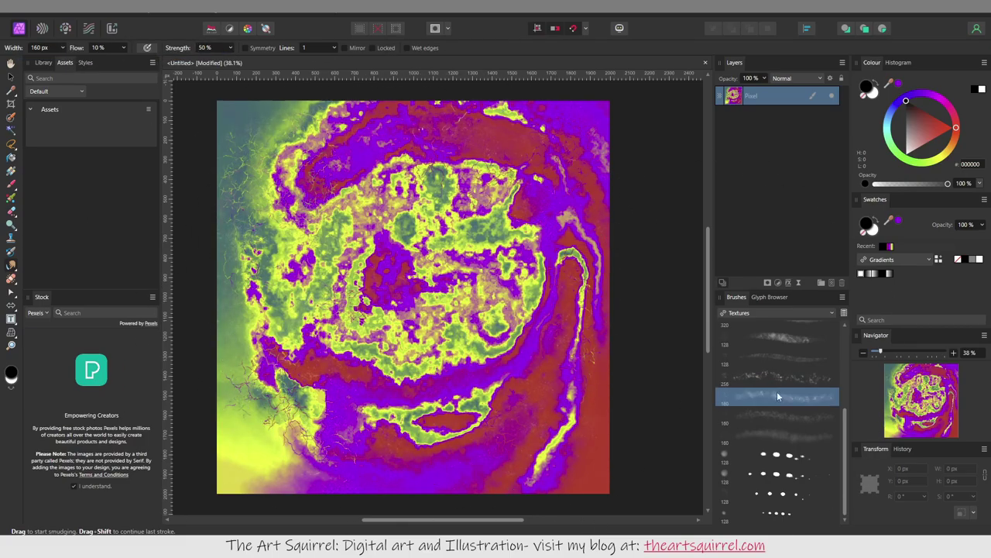
# - Make the smudge brush much wider and switch to an Acrylics brush
pyautogui.click(62, 47)
pyautogui.moveTo(24, 62); pyautogui.dragTo(71, 61)
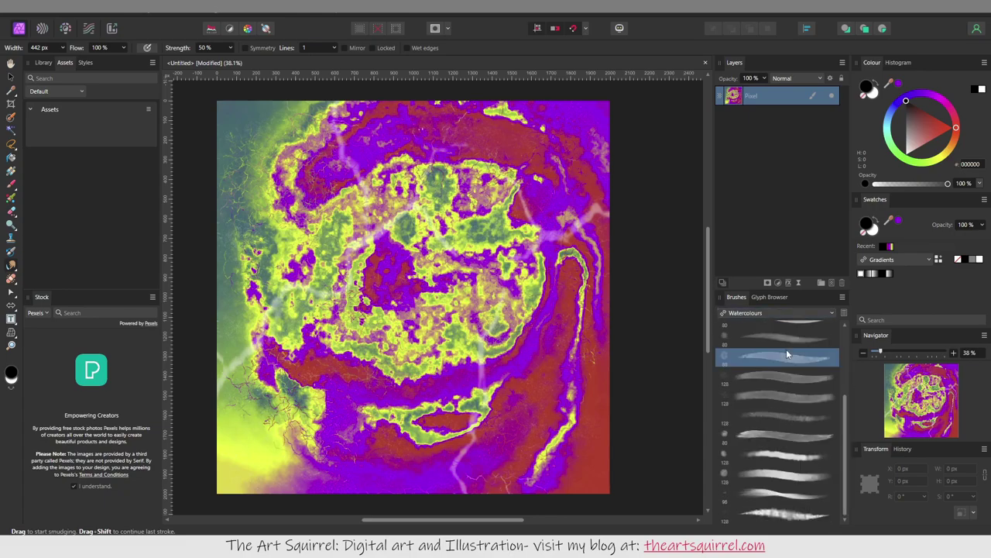
pyautogui.click(774, 313)
pyautogui.click(748, 348)
pyautogui.click(783, 350)
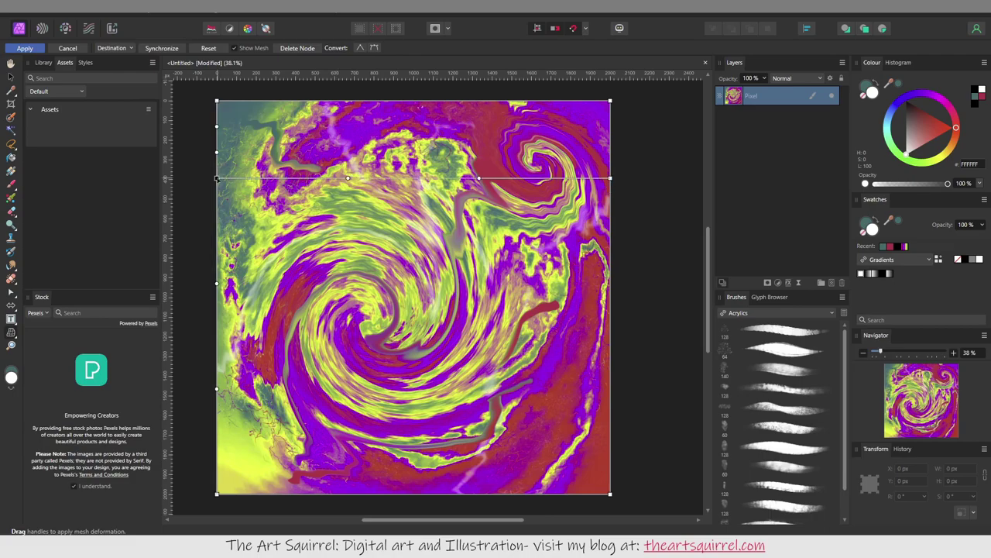
# - Bend the mesh warp grid to twist the swirl further and commit it
pyautogui.moveTo(347, 178); pyautogui.dragTo(426, 306)
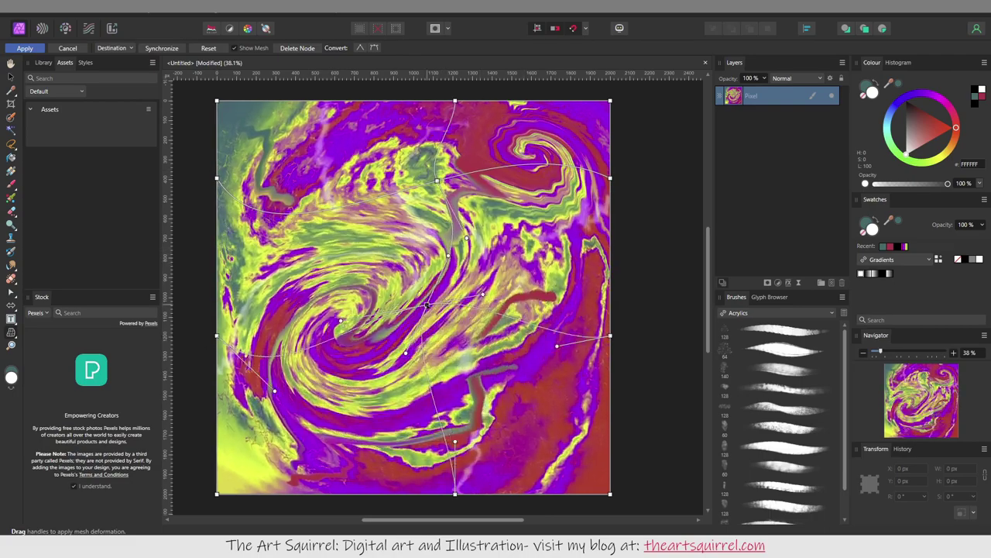
pyautogui.click(25, 48)
pyautogui.click(46, 70)
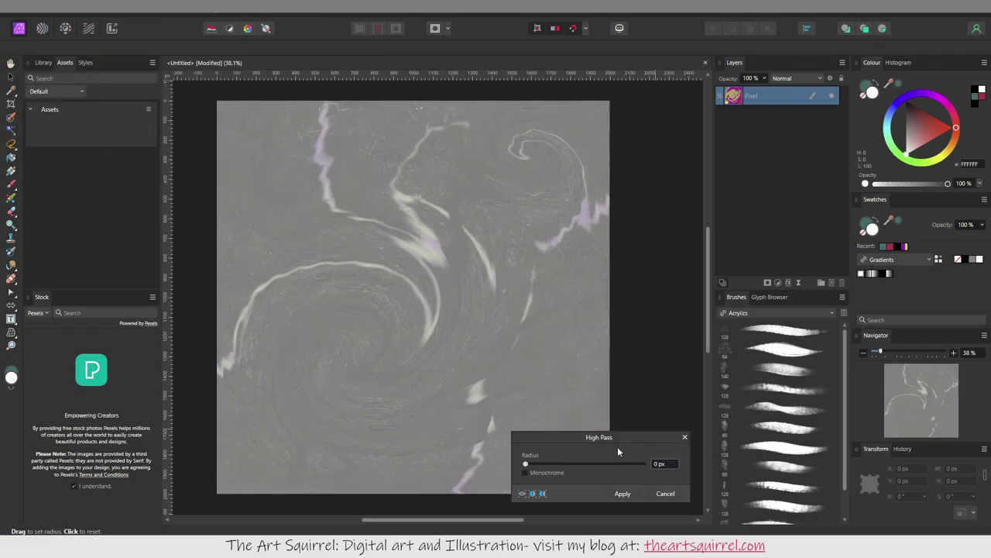
pyautogui.click(666, 493)
# - Duplicate the layer, apply High Pass to the copy, and blend it in Overlay at 58%
pyautogui.rightClick(746, 96)
pyautogui.click(746, 163)
pyautogui.click(24, 48)
pyautogui.click(47, 70)
pyautogui.click(622, 493)
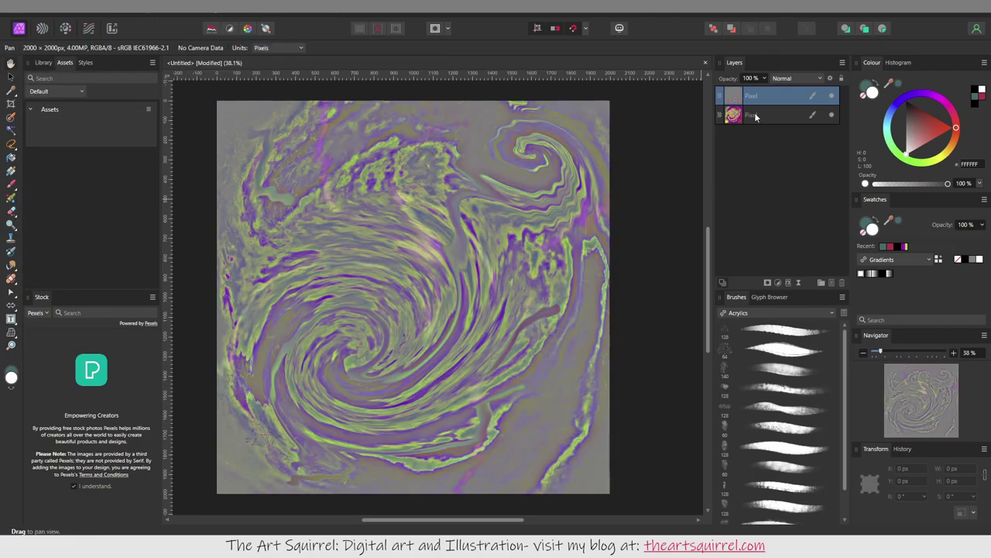
pyautogui.click(796, 78)
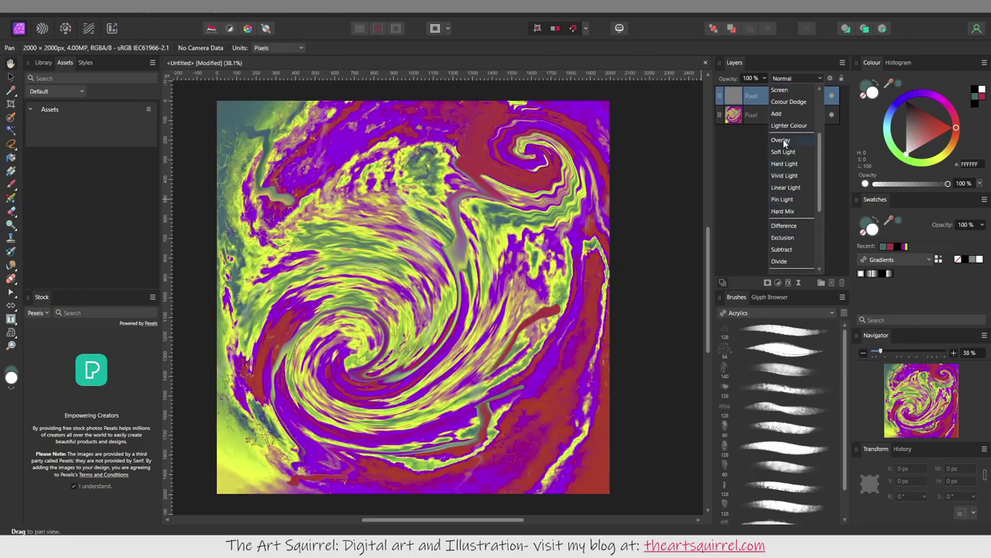
pyautogui.click(784, 142)
pyautogui.moveTo(764, 78); pyautogui.dragTo(743, 96)
pyautogui.click(803, 79)
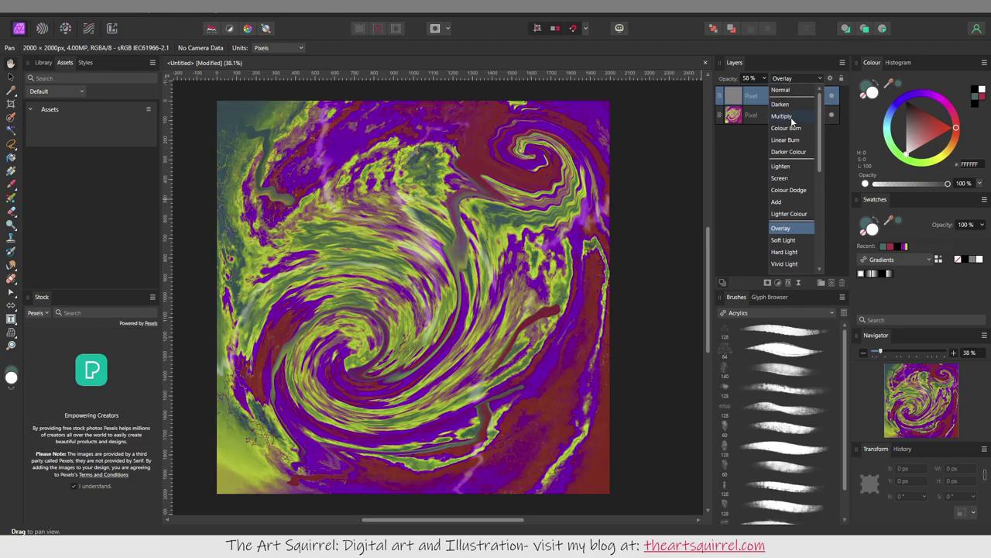
# - Add an HSL adjustment shifting hue about 16 degrees and darkening luminosity
pyautogui.click(778, 282)
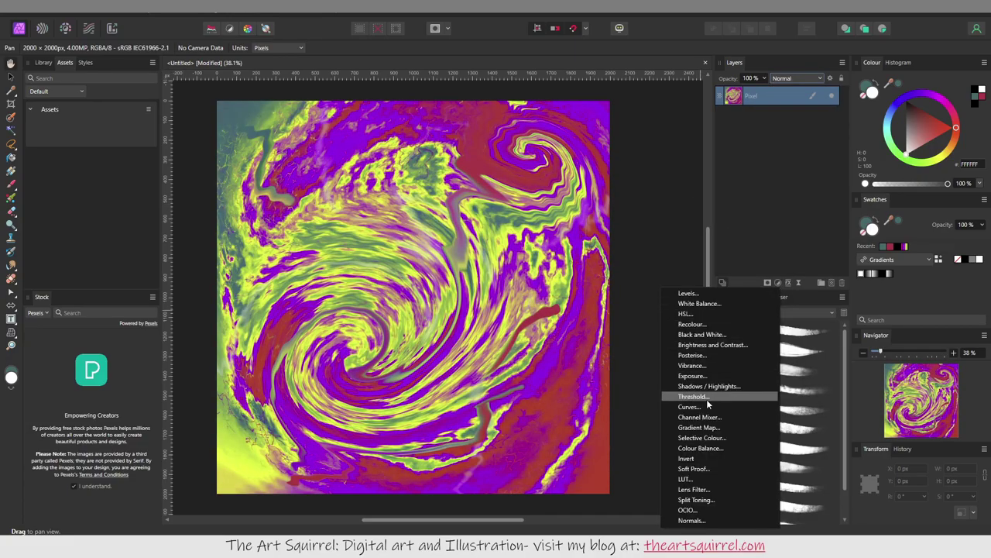
pyautogui.click(706, 399)
pyautogui.moveTo(563, 439); pyautogui.dragTo(571, 438)
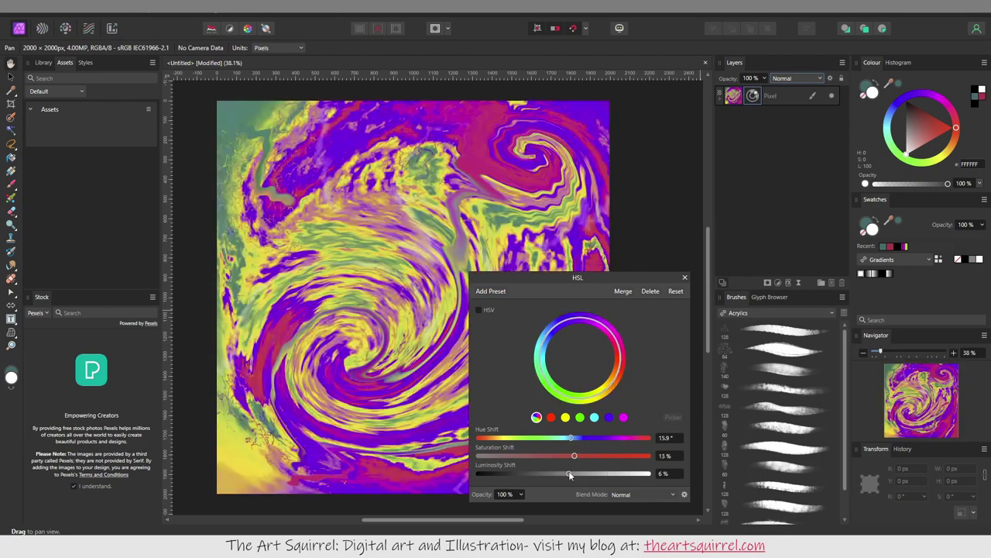
pyautogui.moveTo(570, 474); pyautogui.dragTo(482, 474)
pyautogui.click(650, 290)
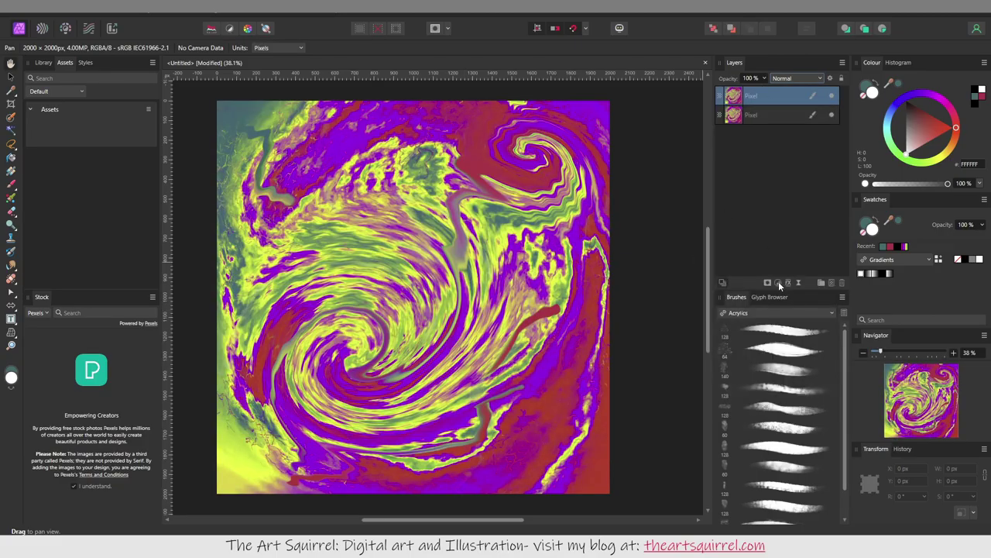
pyautogui.click(778, 282)
pyautogui.click(706, 398)
# - Set the top layer to Colour Burn, lower its opacity, and rasterise it
pyautogui.click(685, 277)
pyautogui.click(798, 79)
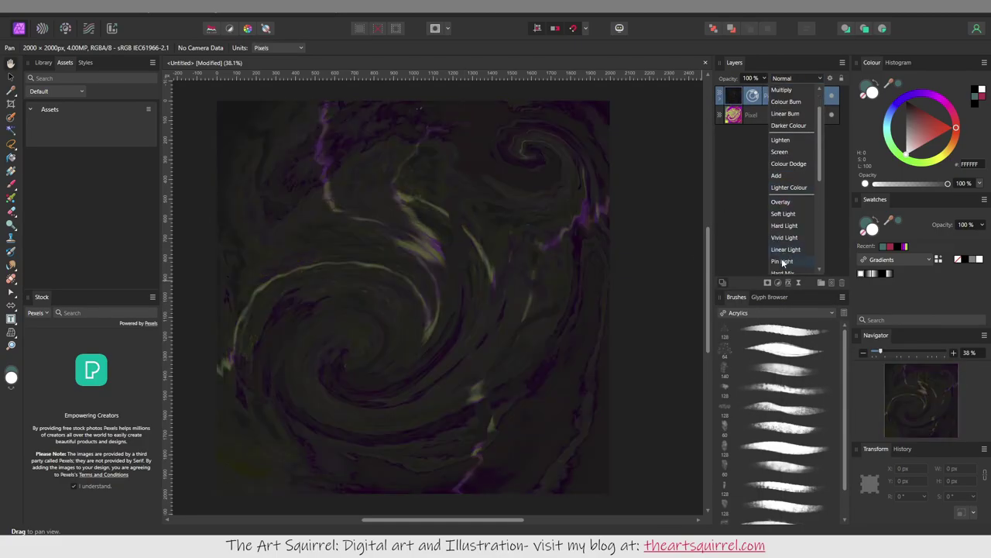
pyautogui.click(790, 129)
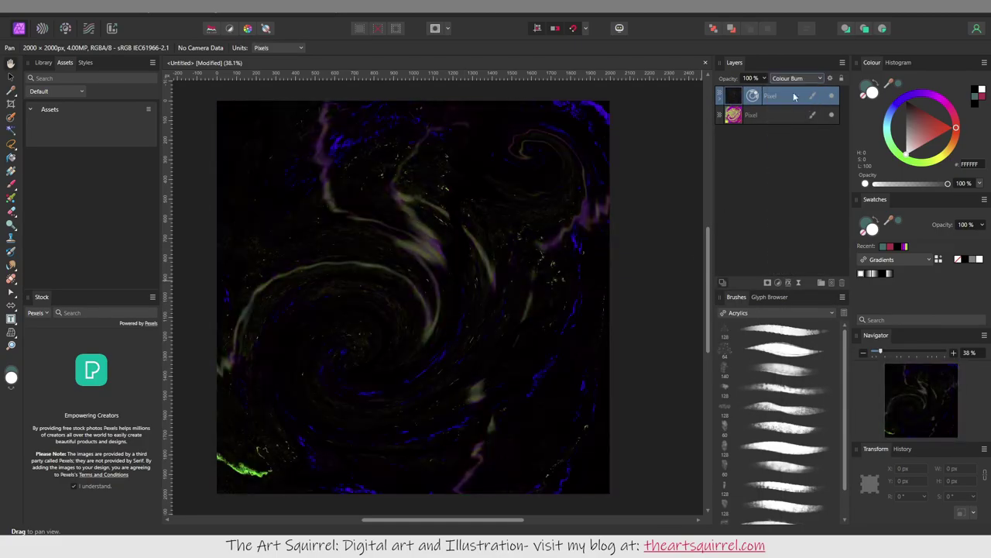
pyautogui.rightClick(794, 96)
pyautogui.click(798, 78)
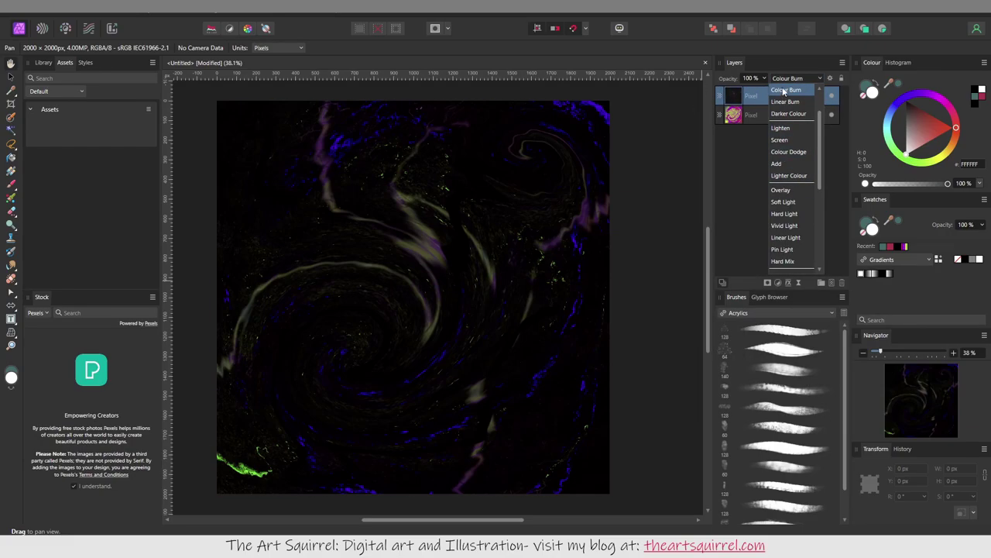
pyautogui.click(764, 78)
pyautogui.moveTo(767, 91); pyautogui.dragTo(718, 93)
pyautogui.rightClick(763, 96)
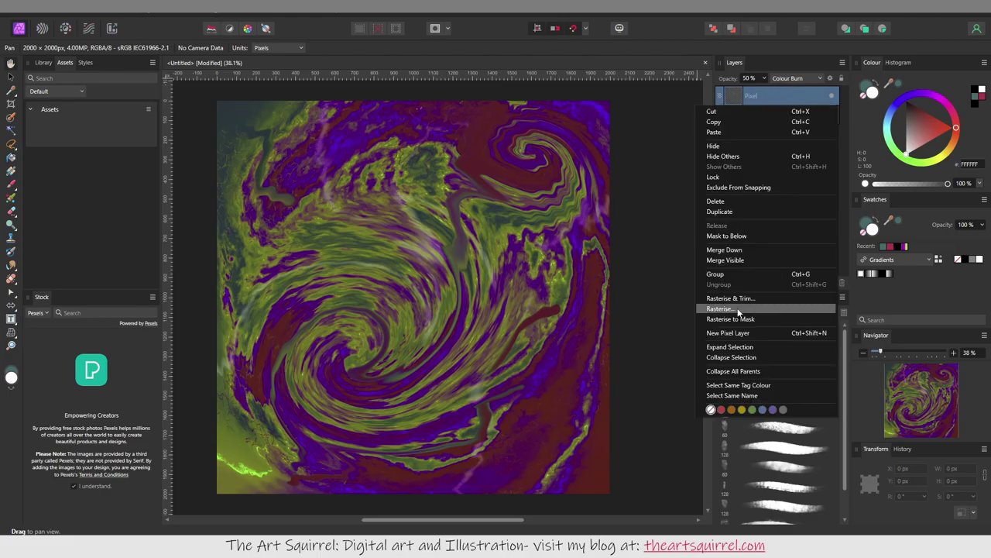
pyautogui.click(738, 309)
pyautogui.click(796, 78)
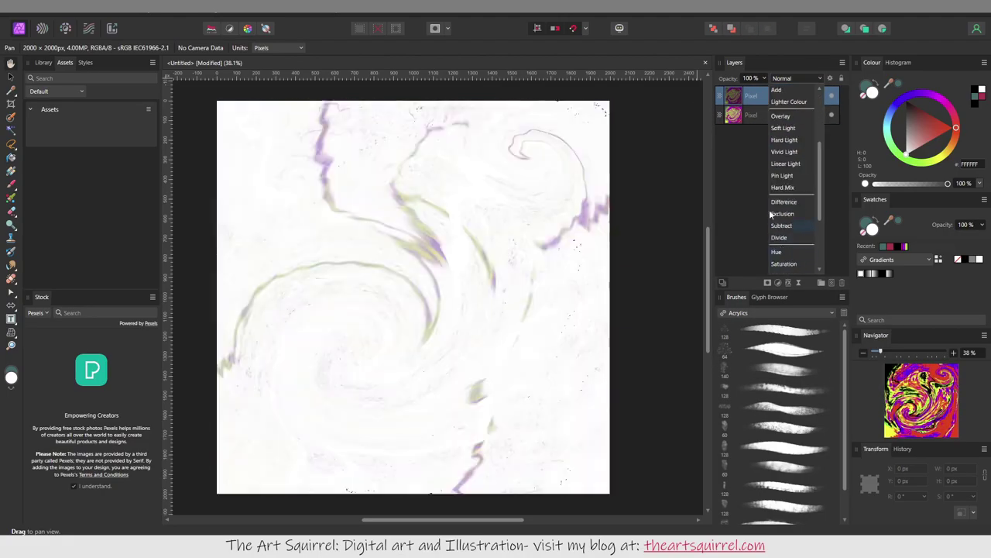
pyautogui.scroll(5, 781, 155)
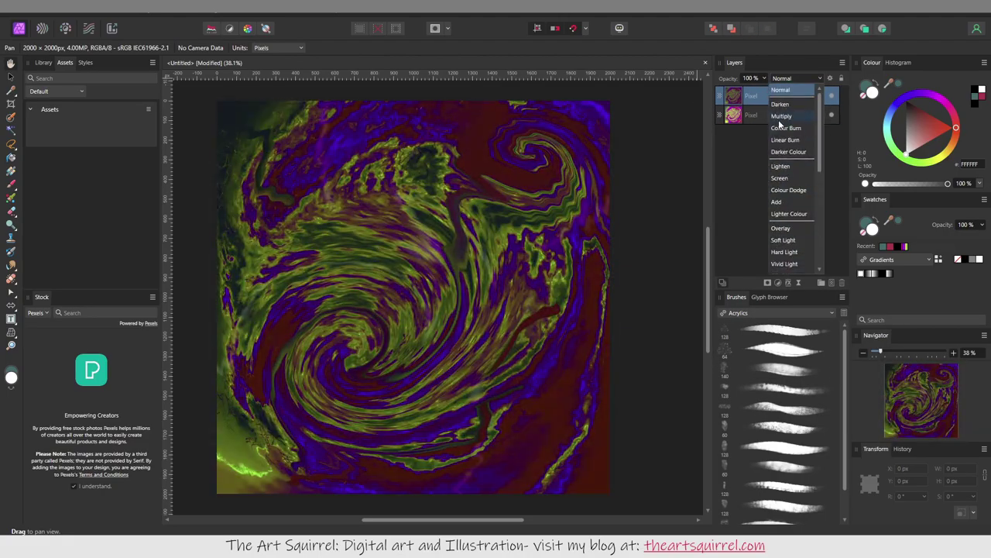
# - Hue-shift the top layer with another HSL adjustment and merge it down into the swirl
pyautogui.click(778, 282)
pyautogui.click(721, 328)
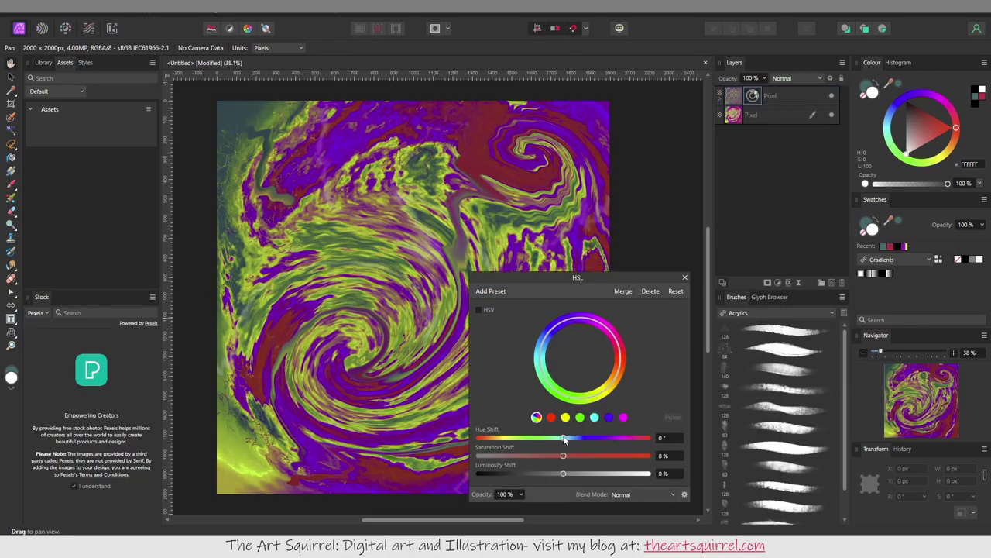
pyautogui.moveTo(563, 438); pyautogui.dragTo(546, 441)
pyautogui.click(685, 277)
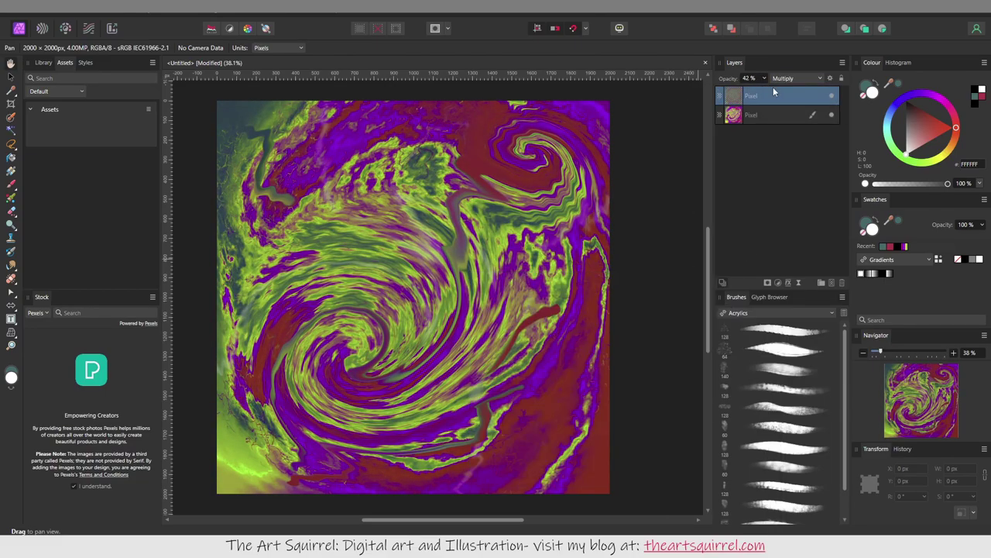
pyautogui.rightClick(773, 96)
pyautogui.click(725, 250)
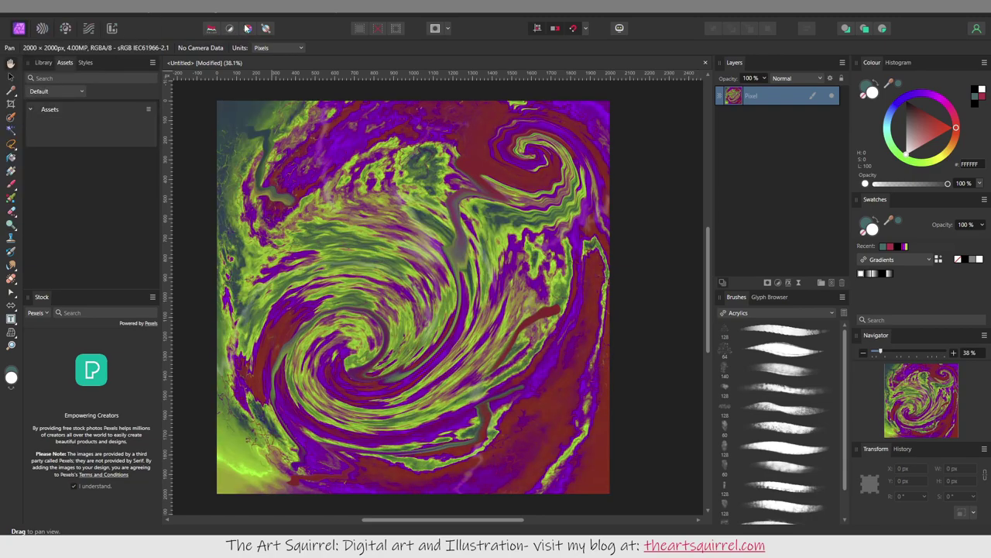
# - Add Shadows/Highlights and a Gradient Map with one stop set to bright yellow
pyautogui.click(66, 7)
pyautogui.click(232, 193)
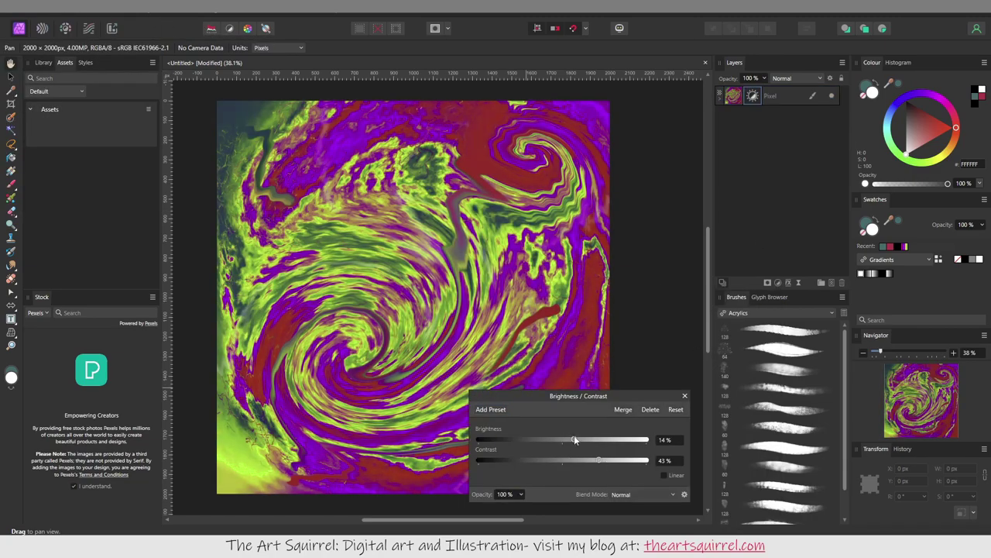
pyautogui.click(685, 408)
pyautogui.click(777, 282)
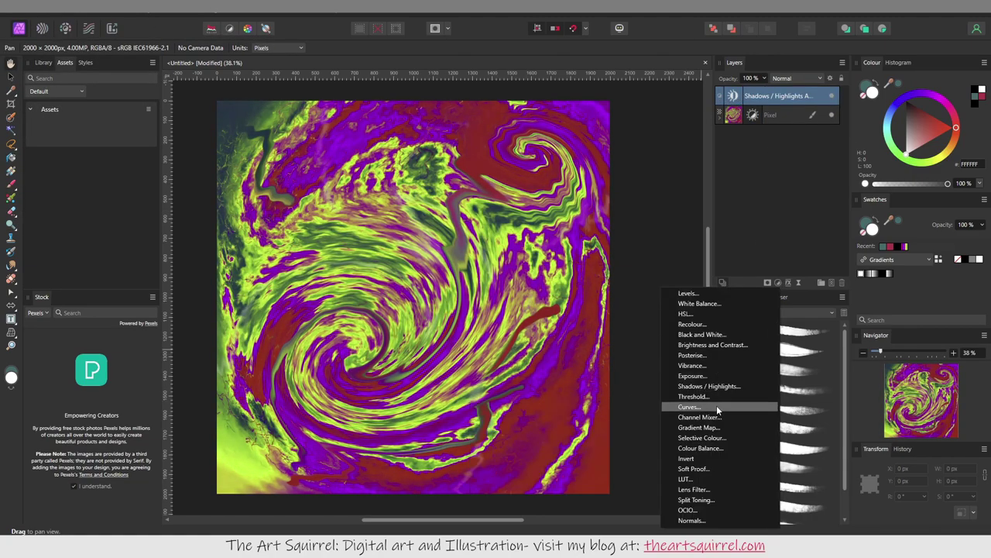
pyautogui.click(698, 426)
pyautogui.click(513, 473)
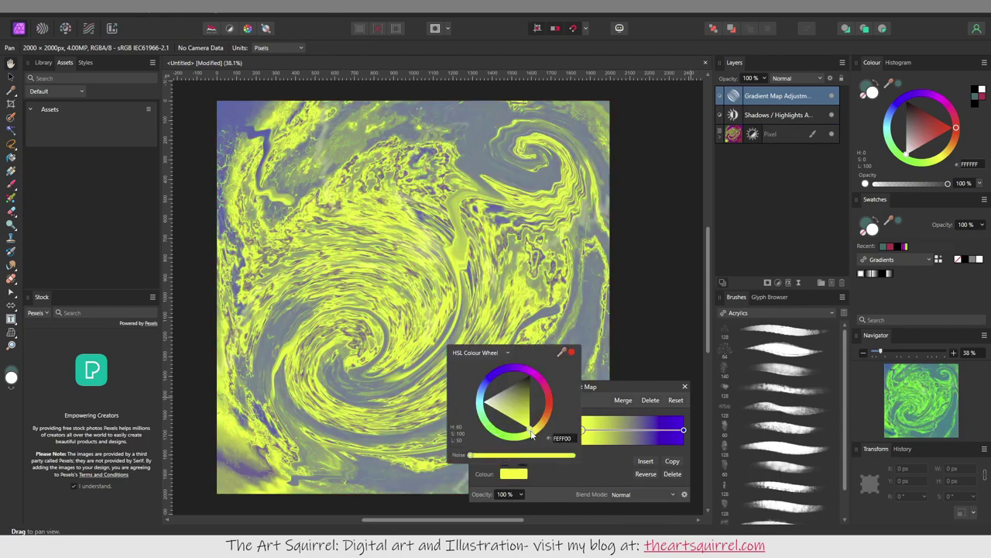
pyautogui.moveTo(515, 423)
pyautogui.mouseDown()
pyautogui.moveTo(489, 382)
pyautogui.moveTo(500, 371)
pyautogui.mouseUp()
pyautogui.click(530, 423)
# - Set another Gradient Map stop to dark blue, add a blue stop, and reposition a stop
pyautogui.click(513, 473)
pyautogui.click(548, 404)
pyautogui.click(510, 412)
pyautogui.click(636, 430)
pyautogui.click(513, 473)
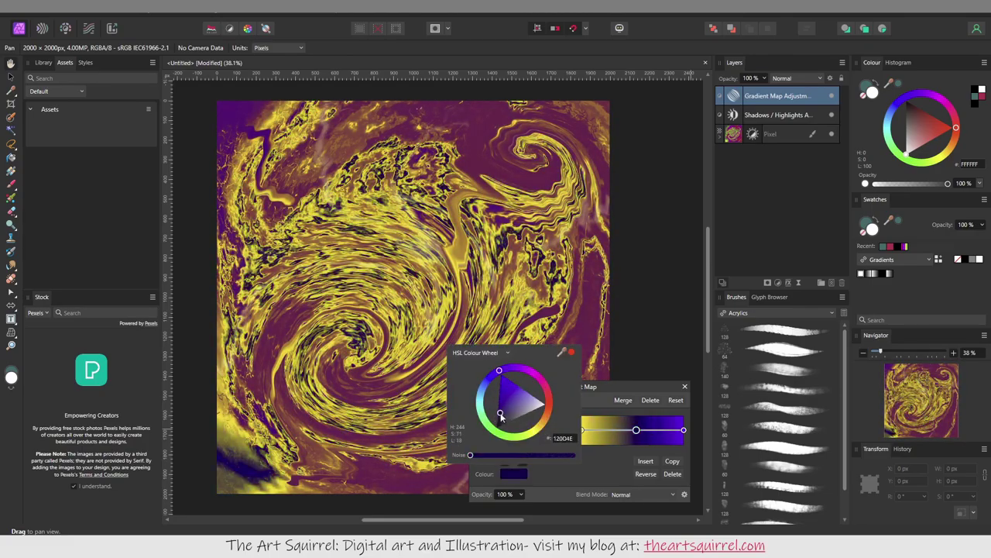
pyautogui.click(543, 430)
pyautogui.moveTo(573, 430); pyautogui.dragTo(591, 431)
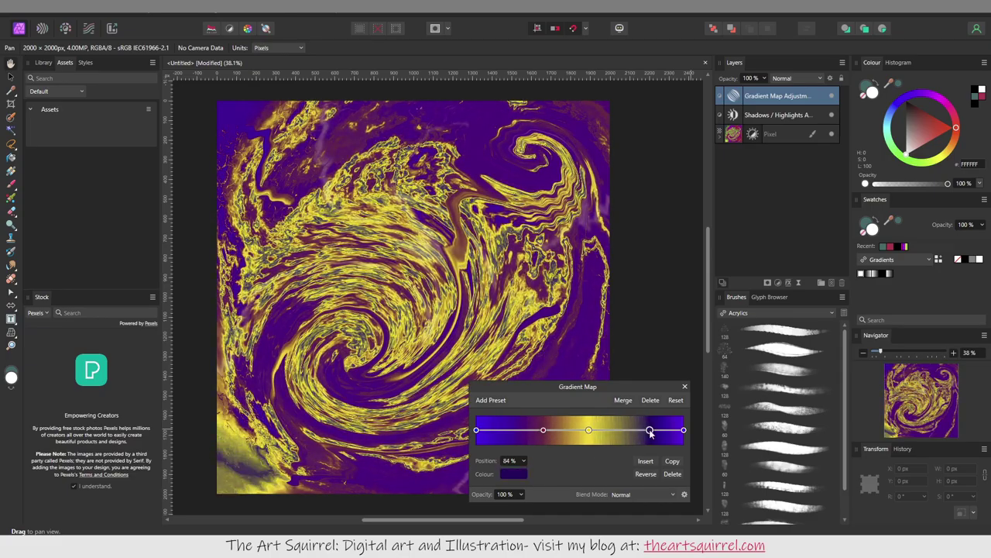
pyautogui.click(642, 494)
pyautogui.press('Escape')
# - Duplicate the Pixel layer to the top and blend it in Difference at 50% opacity
pyautogui.click(685, 386)
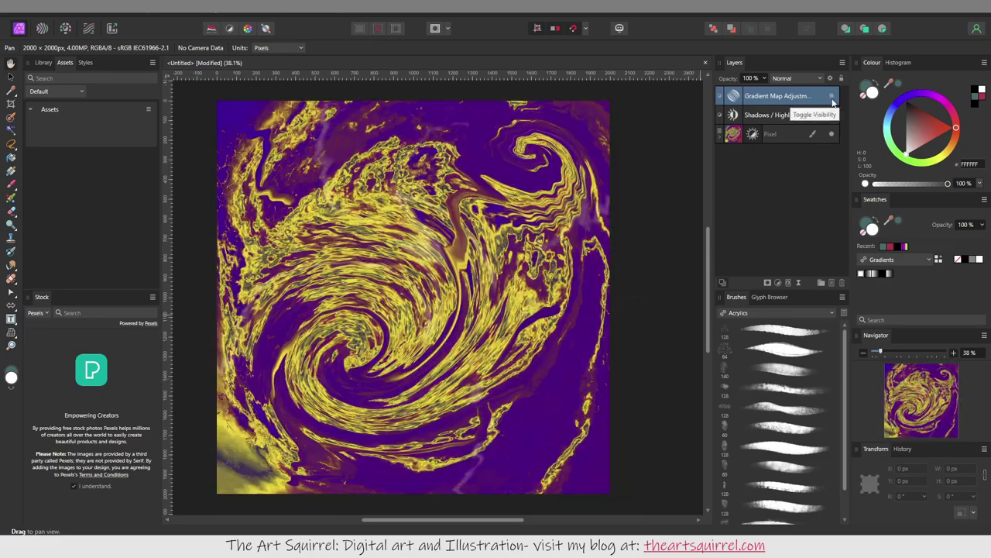
pyautogui.rightClick(767, 134)
pyautogui.click(719, 250)
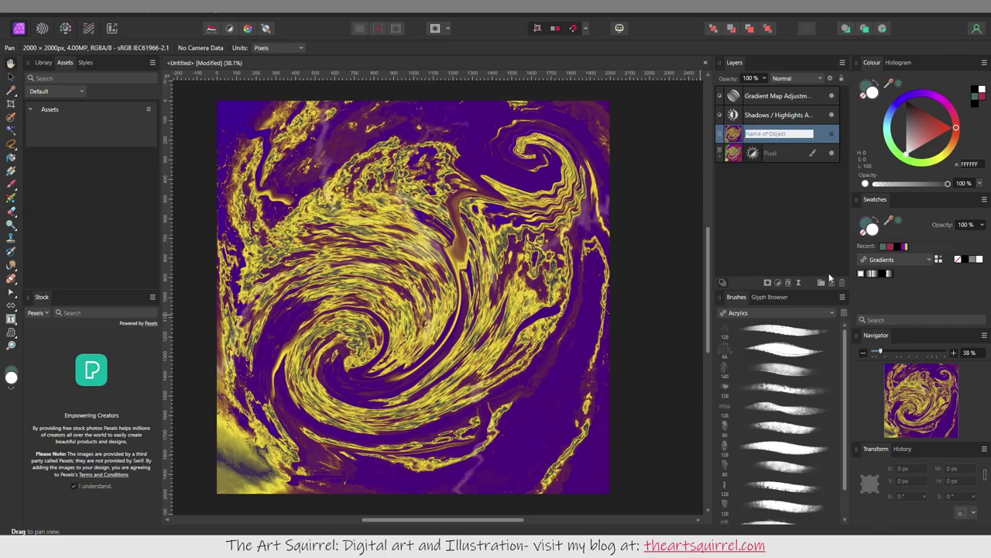
pyautogui.moveTo(766, 133); pyautogui.dragTo(773, 100)
pyautogui.click(740, 96)
pyautogui.click(797, 78)
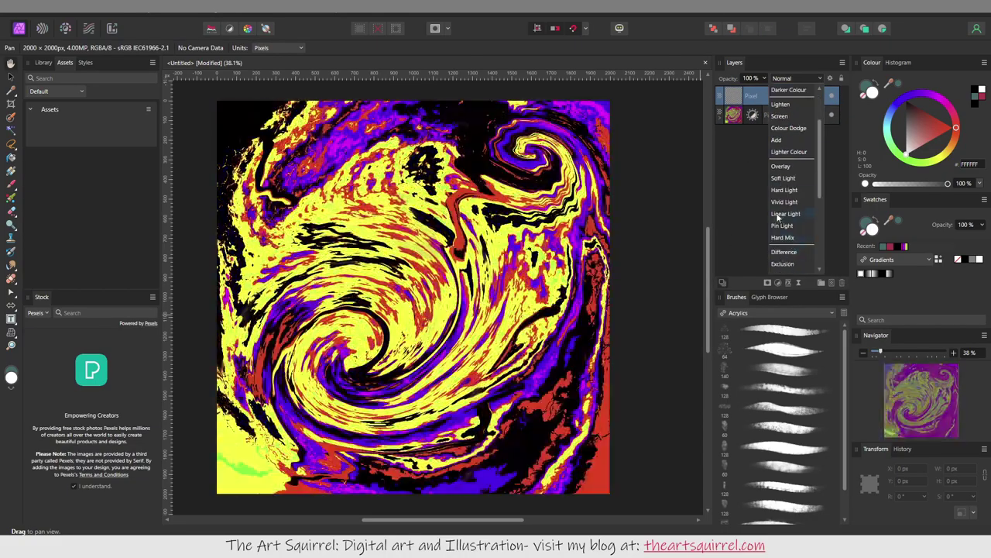
pyautogui.click(784, 163)
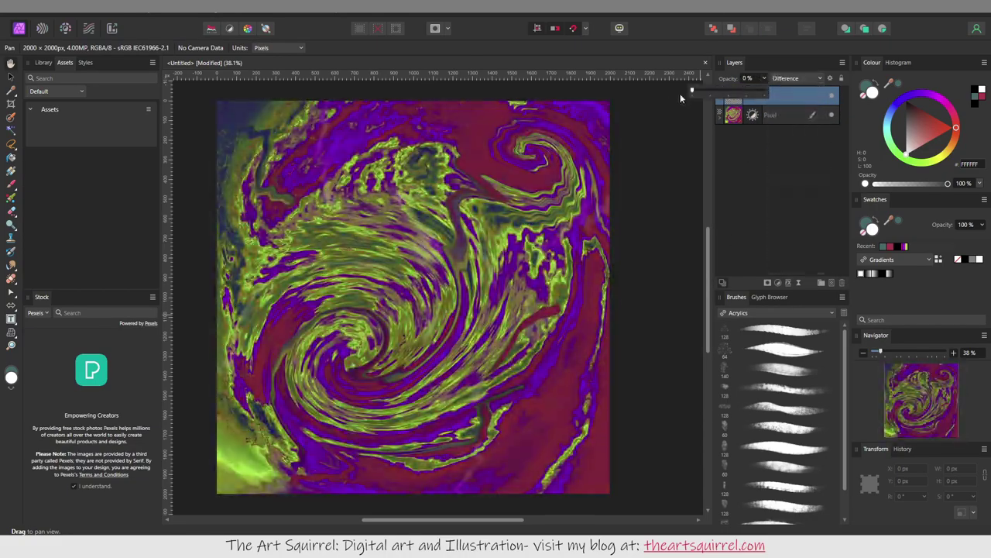
pyautogui.press('5')
# - Slightly hue-shift the top layer with an HSL adjustment and merge the layers
pyautogui.click(778, 283)
pyautogui.click(685, 313)
pyautogui.moveTo(563, 437)
pyautogui.mouseDown()
pyautogui.moveTo(648, 438)
pyautogui.moveTo(572, 439)
pyautogui.moveTo(524, 474)
pyautogui.mouseUp()
pyautogui.click(685, 277)
pyautogui.rightClick(770, 97)
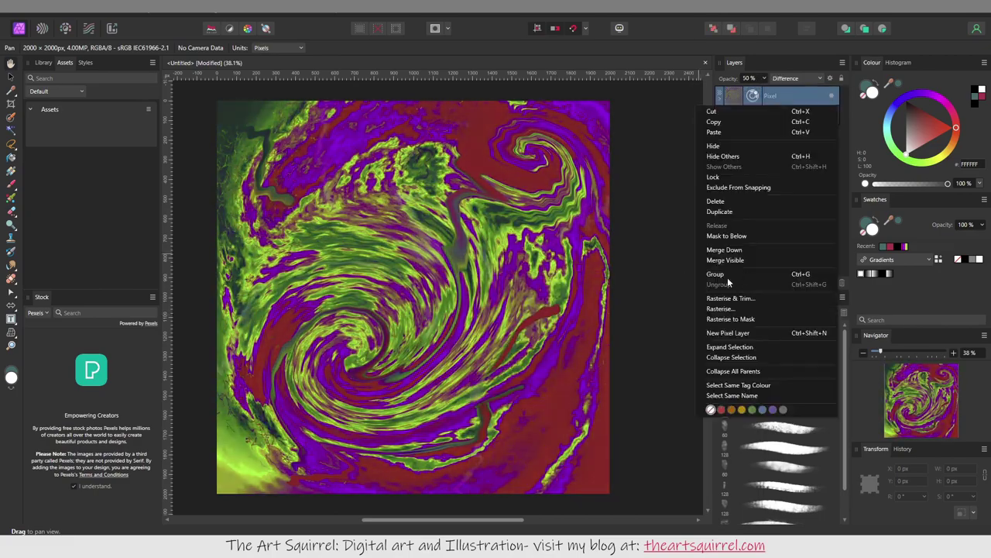
pyautogui.click(727, 277)
# - In Liquify, churn the swirl with several turbulence strokes
pyautogui.click(42, 28)
pyautogui.moveTo(302, 248); pyautogui.dragTo(232, 193)
pyautogui.moveTo(232, 310); pyautogui.dragTo(310, 426)
pyautogui.moveTo(263, 495); pyautogui.dragTo(465, 349)
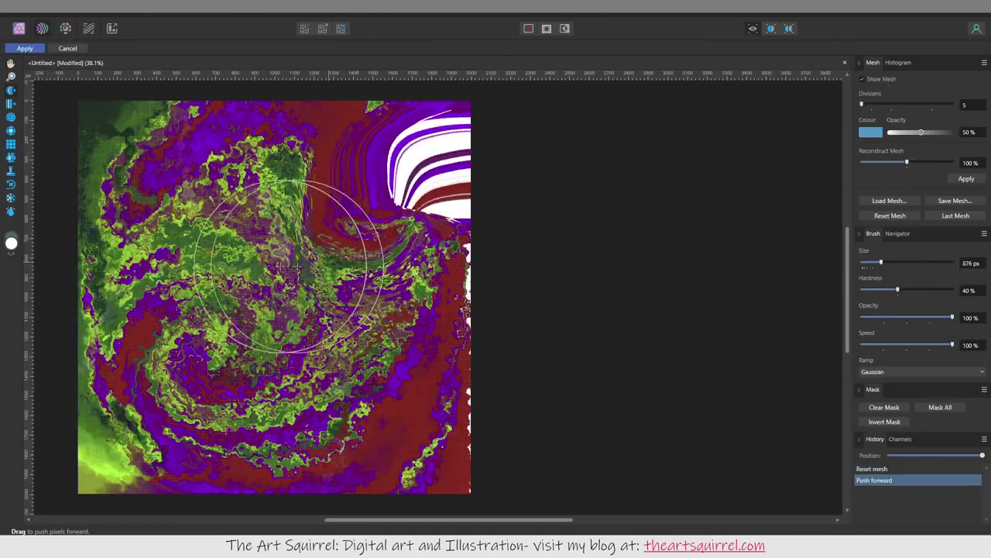
# - Commit the liquify distortion and test a Spherical distortion on the pixel layer
pyautogui.click(35, 48)
pyautogui.click(128, 6)
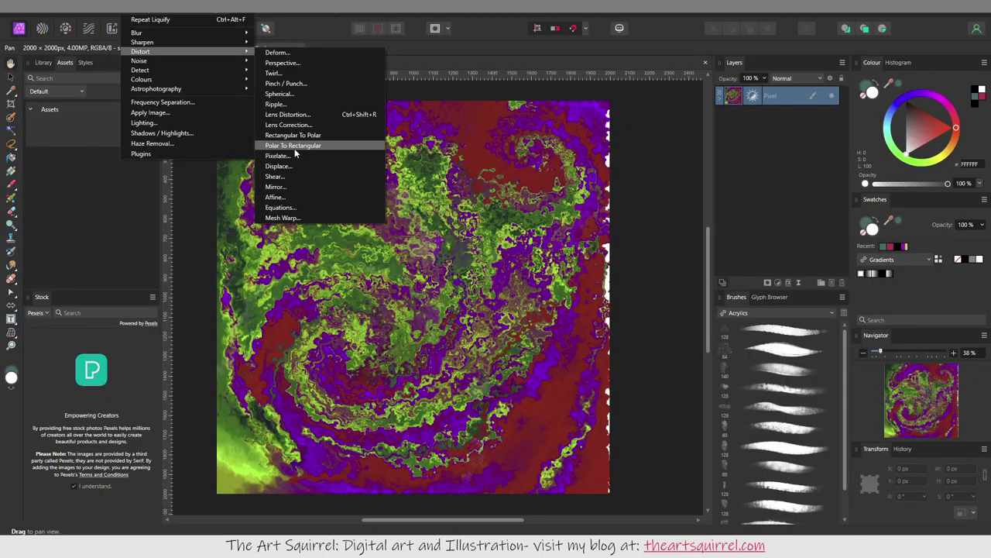
pyautogui.click(309, 150)
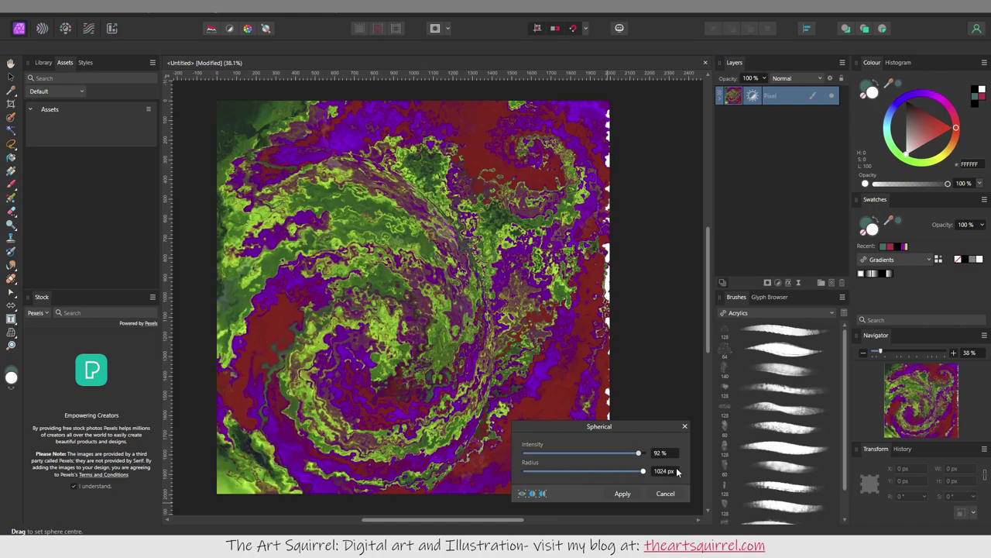
pyautogui.click(623, 493)
pyautogui.click(131, 6)
pyautogui.click(246, 19)
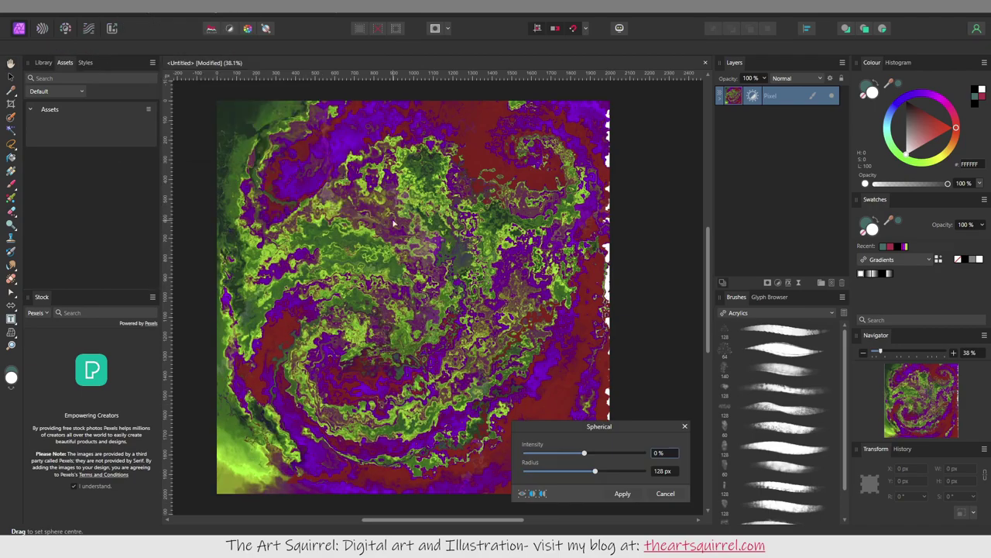
pyautogui.press('Return')
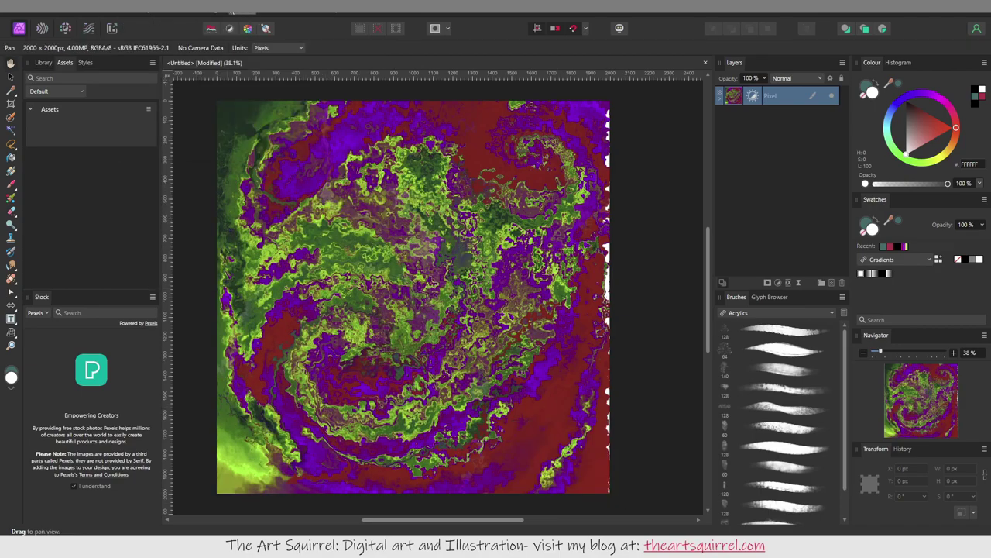
# - Apply another distortion with mirrored edges, enlarging and strengthening the swirl effect
pyautogui.click(132, 6)
pyautogui.click(297, 165)
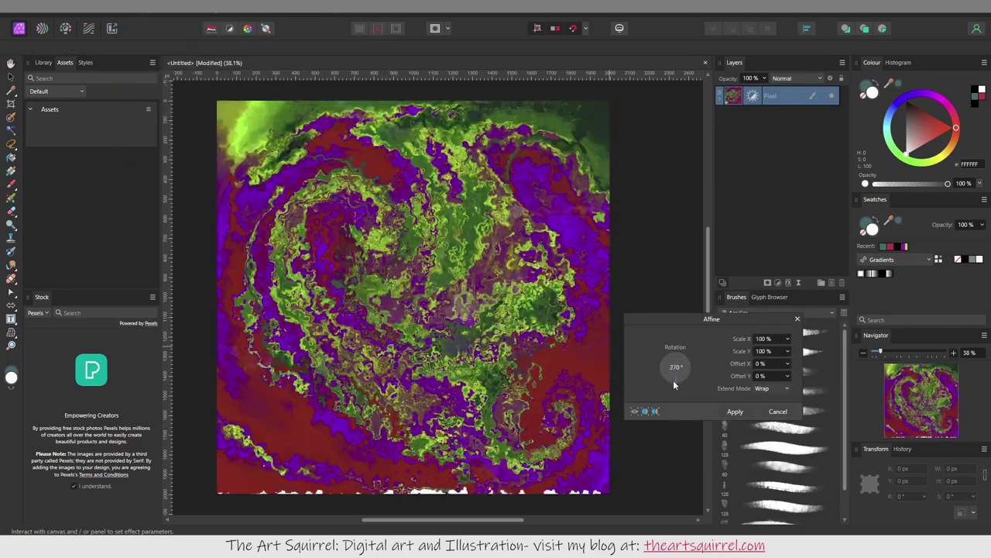
pyautogui.click(766, 388)
pyautogui.click(765, 410)
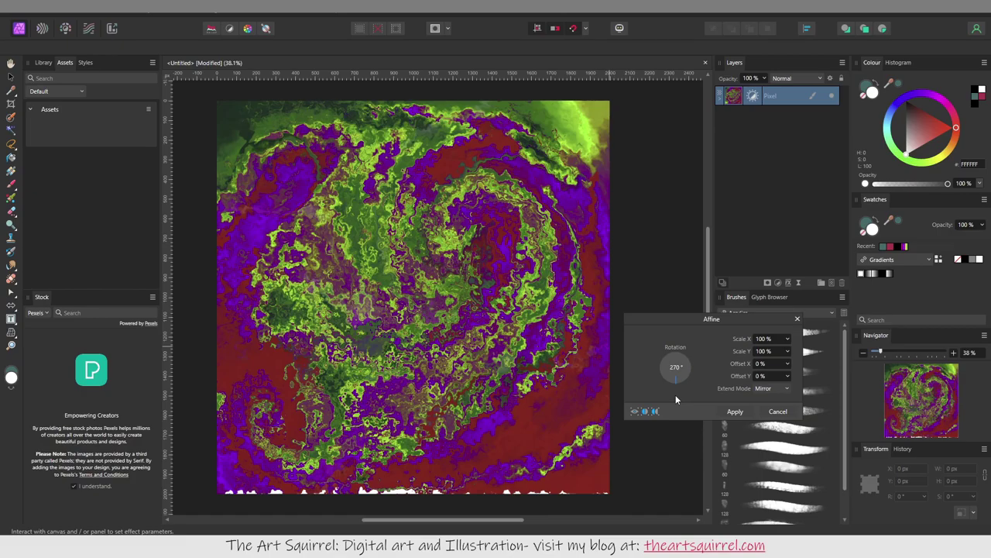
pyautogui.click(294, 159)
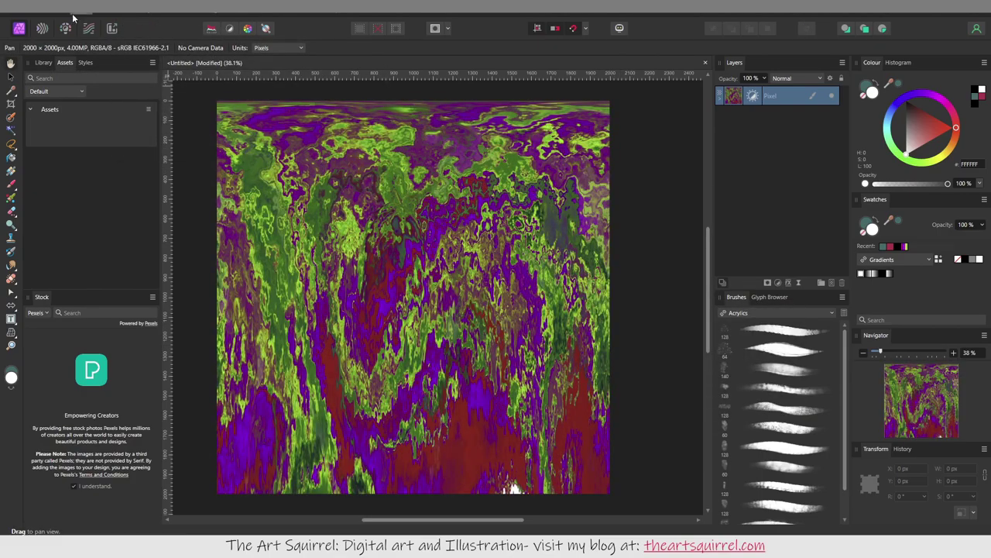
pyautogui.moveTo(696, 371)
pyautogui.mouseDown()
pyautogui.moveTo(756, 371)
pyautogui.moveTo(736, 389)
pyautogui.mouseUp()
pyautogui.moveTo(413, 298); pyautogui.dragTo(529, 266)
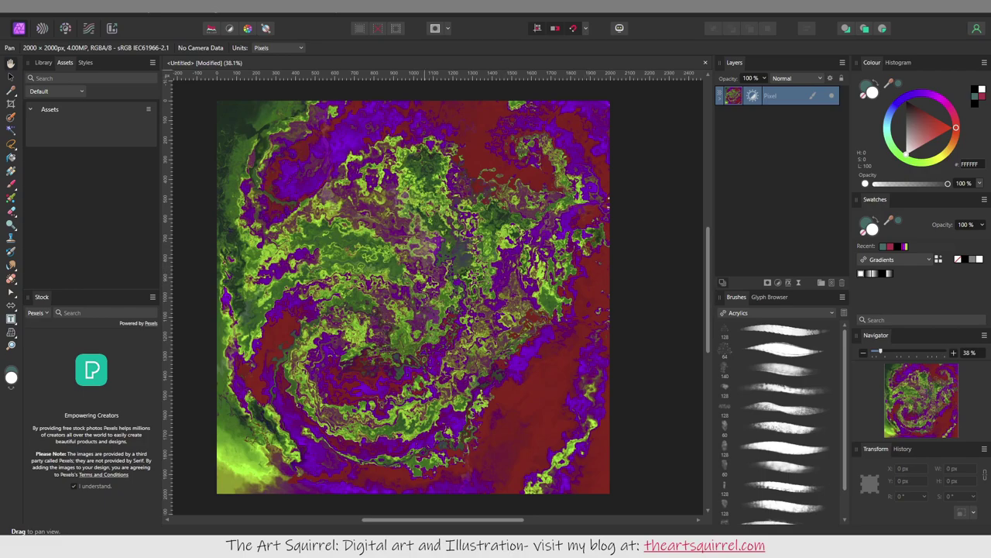
# - Draw an ellipse, reshape it into a half-moon curve, and add Inner Glow and 3D effects
pyautogui.click(11, 306)
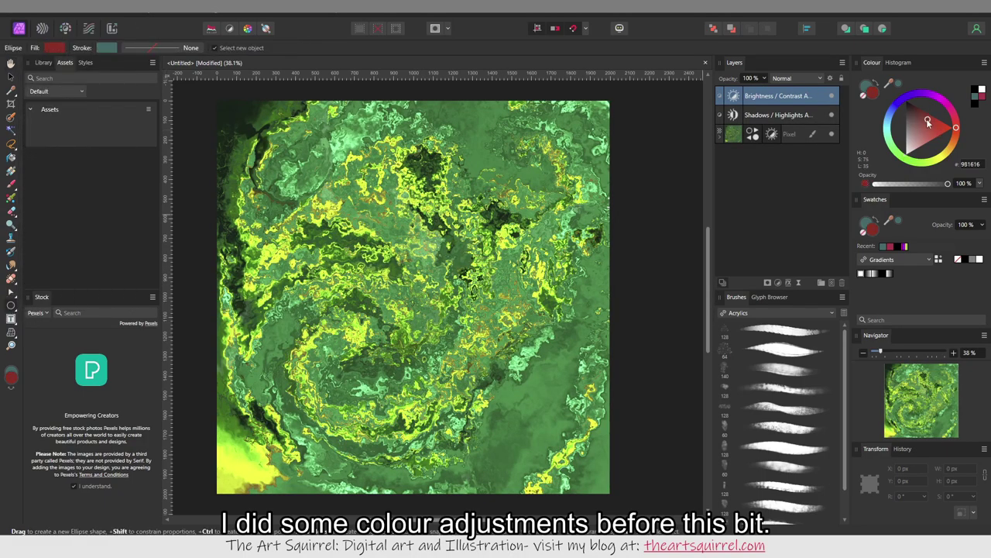
pyautogui.moveTo(554, 249); pyautogui.dragTo(555, 247)
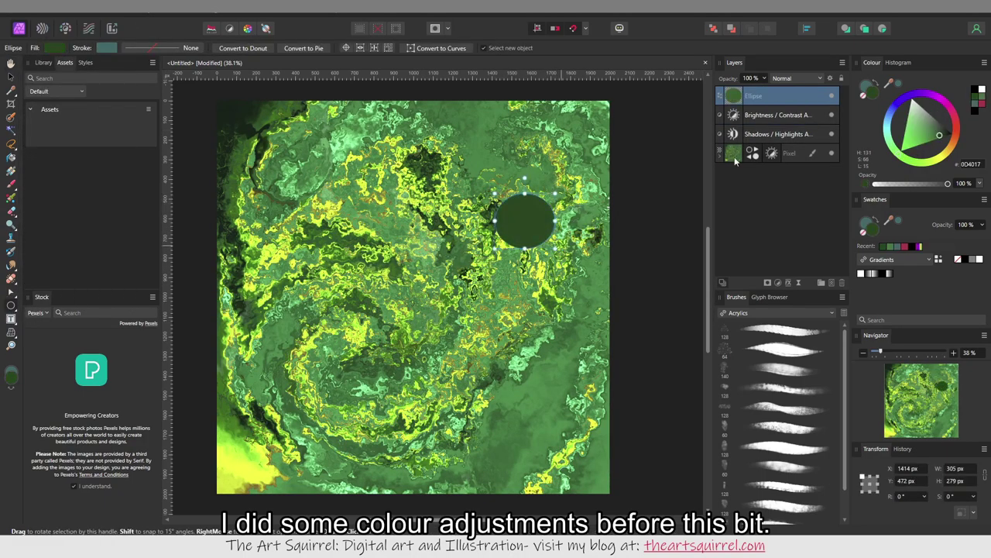
pyautogui.hotkey('ctrl', 'Return')
pyautogui.moveTo(522, 193); pyautogui.dragTo(526, 212)
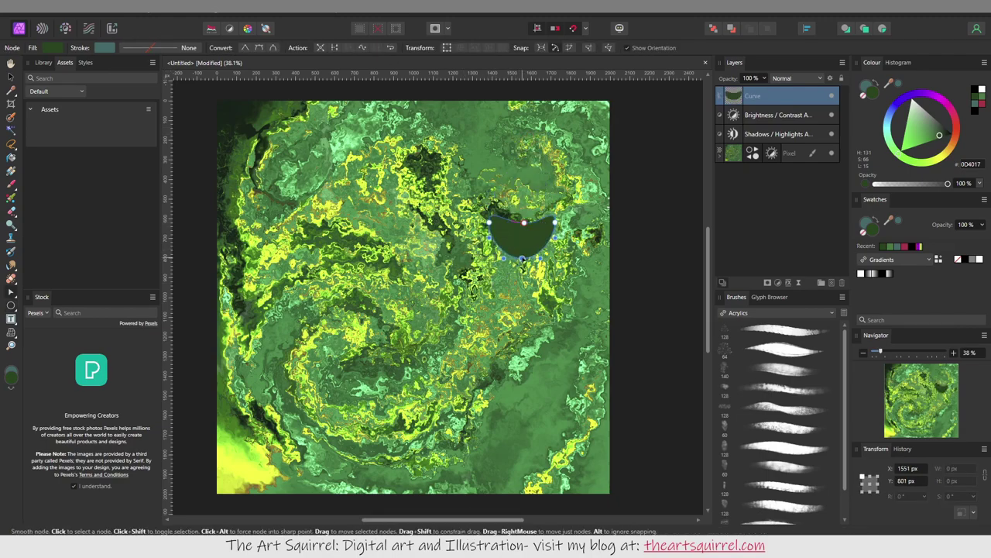
pyautogui.click(787, 282)
pyautogui.click(591, 210)
pyautogui.click(752, 209)
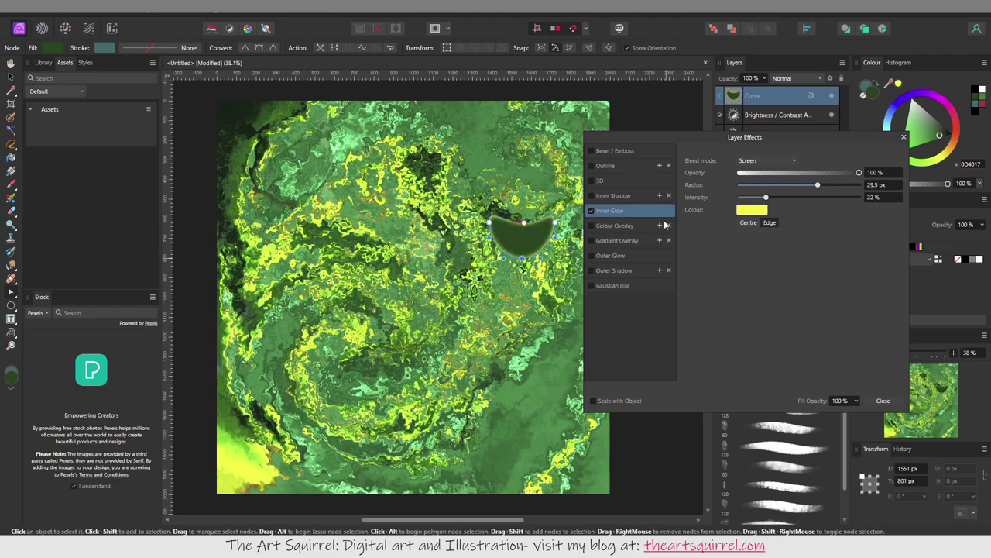
pyautogui.click(612, 195)
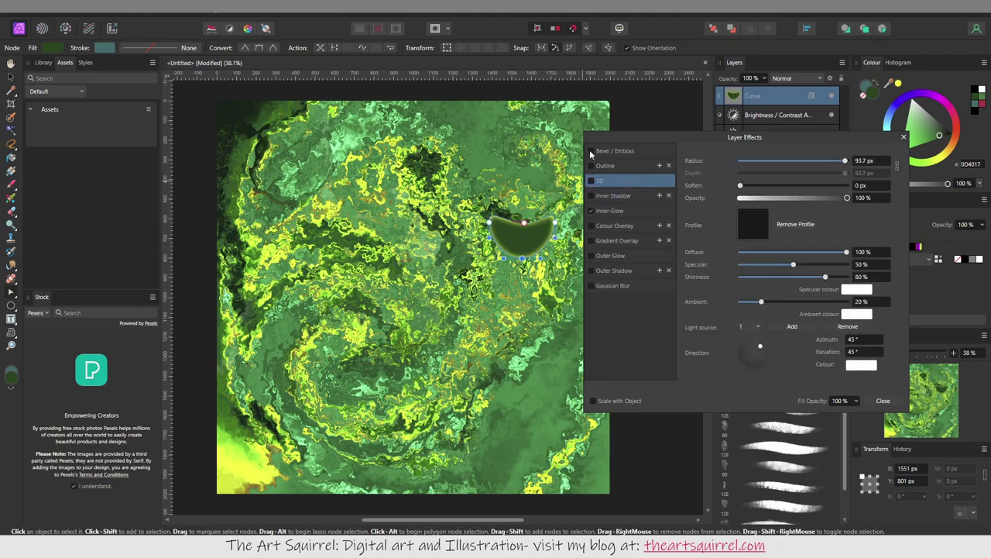
pyautogui.click(903, 137)
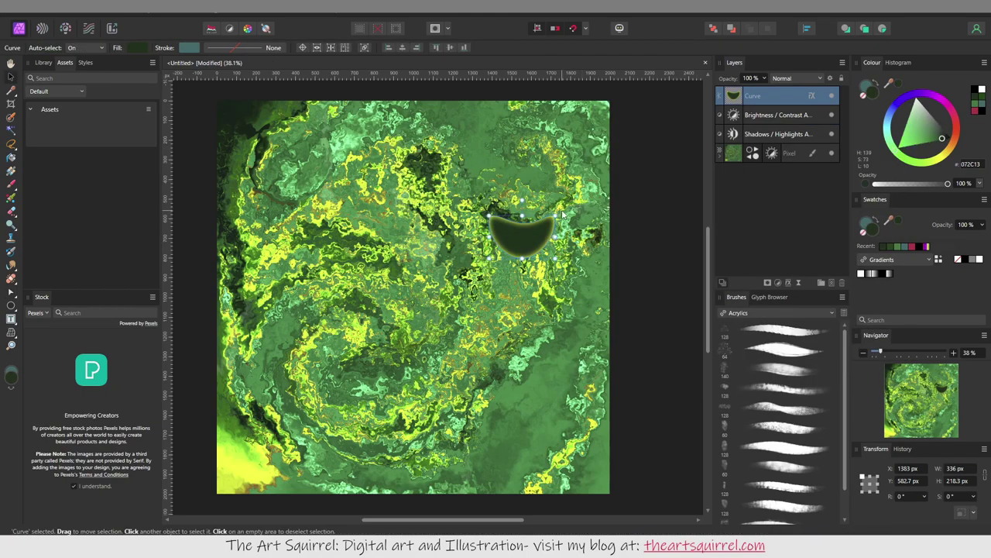
# - Move and rotate the blob up-left, then duplicate it into the lower left
pyautogui.press('v')
pyautogui.moveTo(521, 233); pyautogui.dragTo(481, 159)
pyautogui.hotkey('ctrl', 'j')
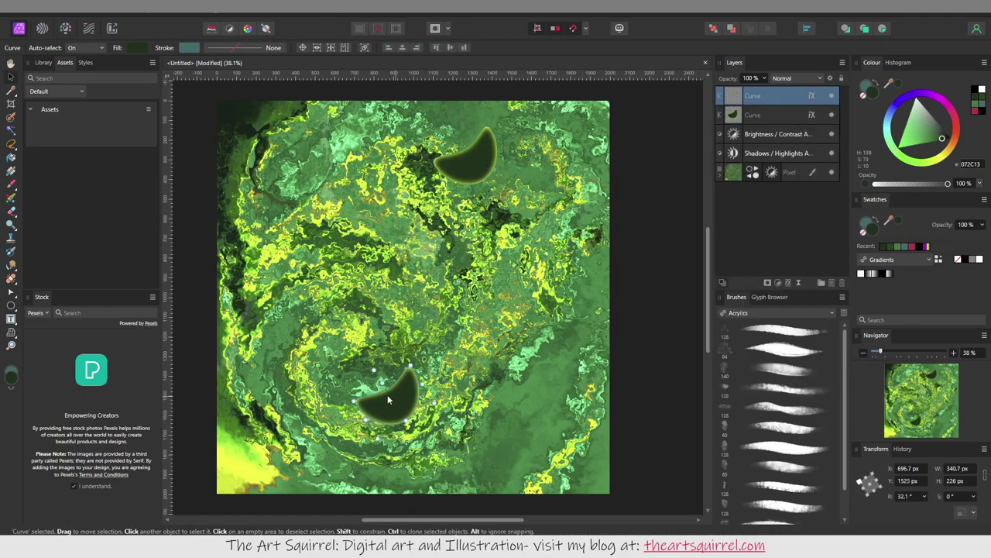
pyautogui.moveTo(387, 391)
pyautogui.mouseDown()
pyautogui.moveTo(324, 320)
pyautogui.moveTo(310, 344)
pyautogui.mouseUp()
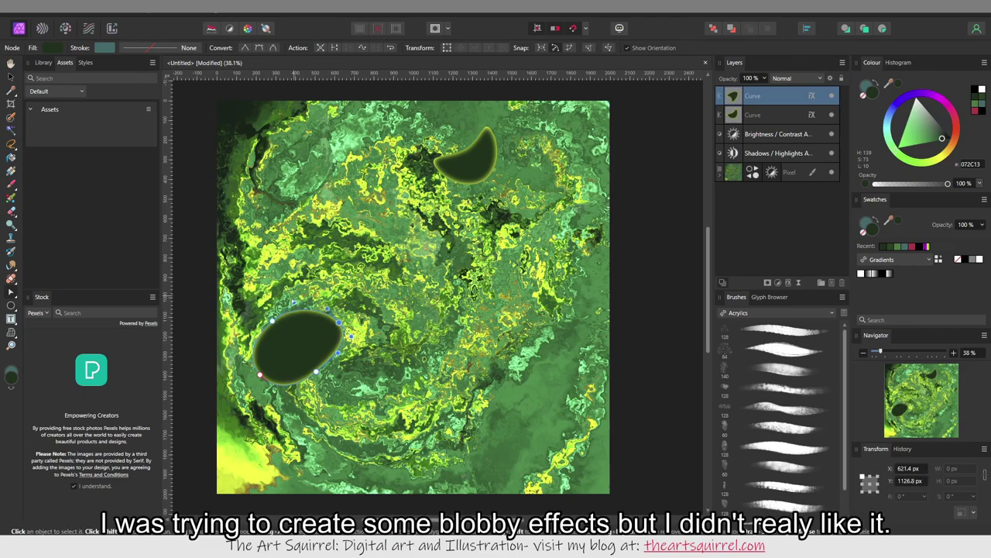
# - Draw a circle at the top-left with adjusted 3D lighting and an Outer Shadow
pyautogui.click(12, 308)
pyautogui.moveTo(266, 145); pyautogui.dragTo(337, 203)
pyautogui.click(789, 282)
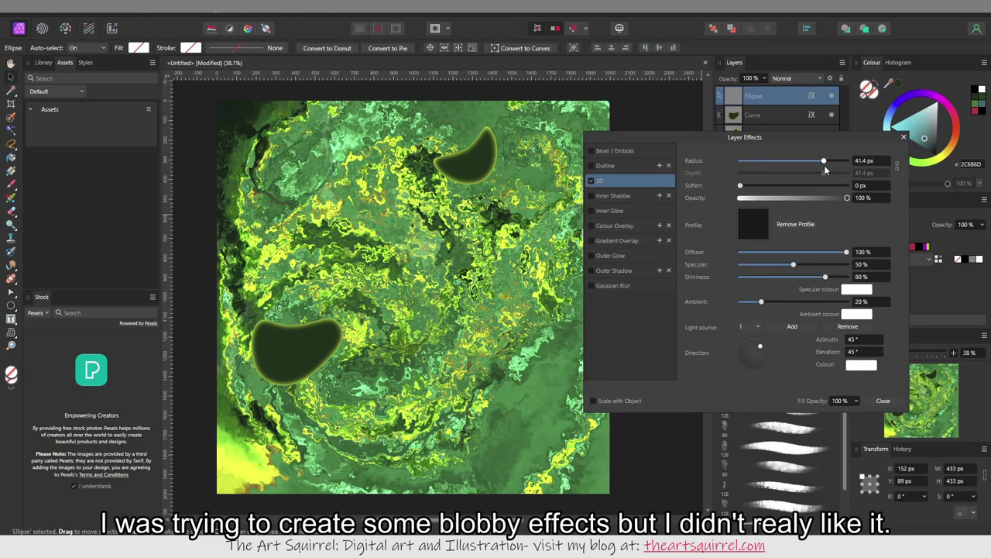
pyautogui.moveTo(767, 303); pyautogui.dragTo(764, 303)
pyautogui.moveTo(759, 347); pyautogui.dragTo(750, 346)
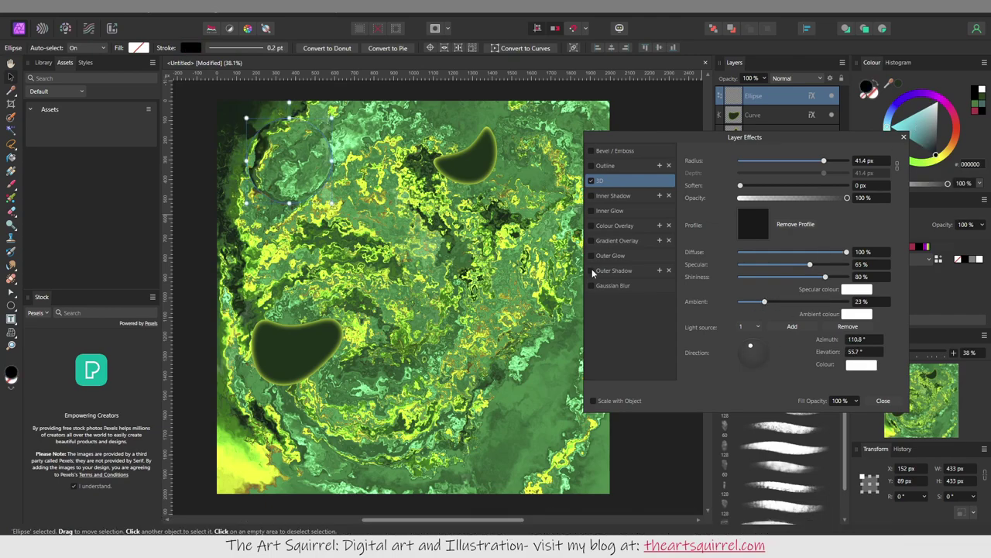
pyautogui.click(592, 271)
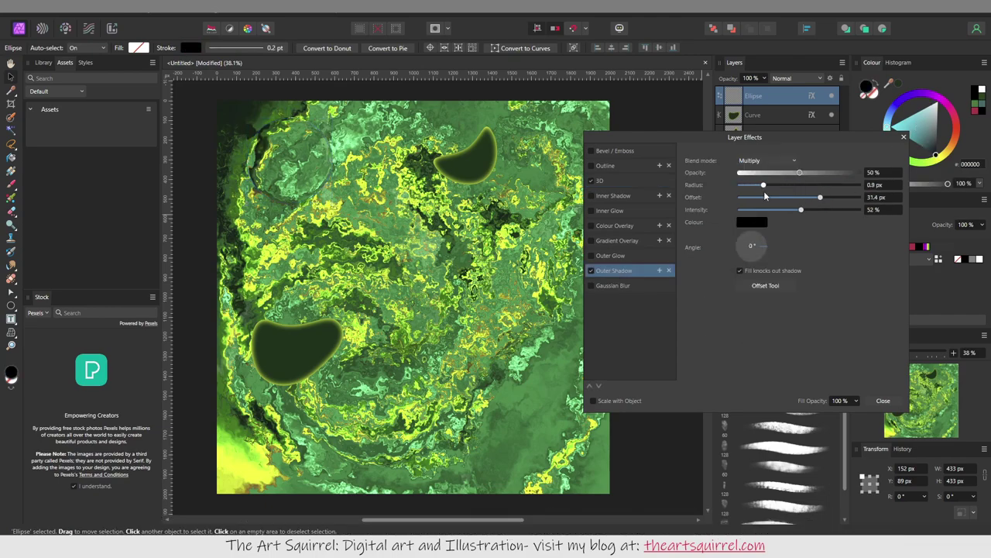
pyautogui.click(865, 99)
# - Make the circle white with Overlay blending at 71% opacity
pyautogui.press('Escape')
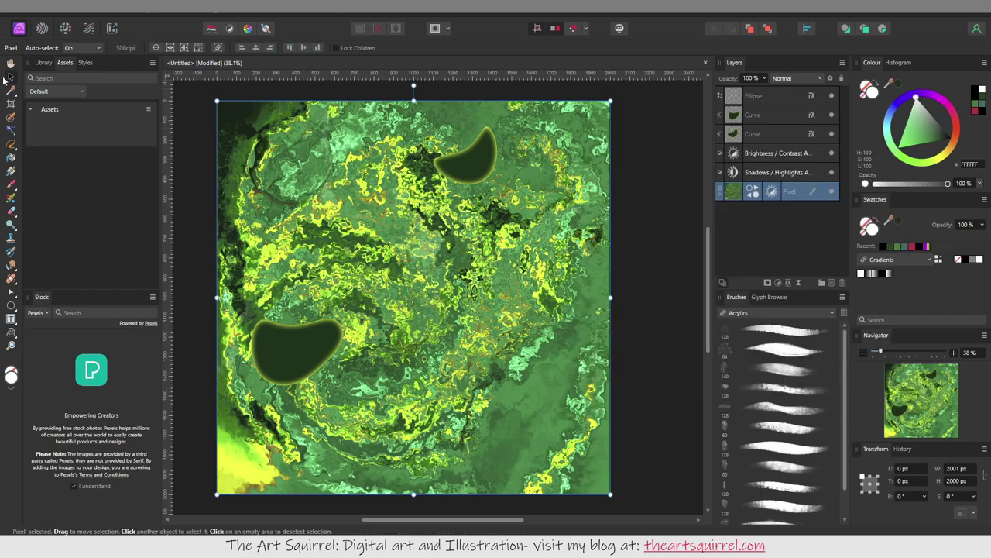
pyautogui.click(775, 95)
pyautogui.click(798, 78)
pyautogui.scroll(2, 785, 199)
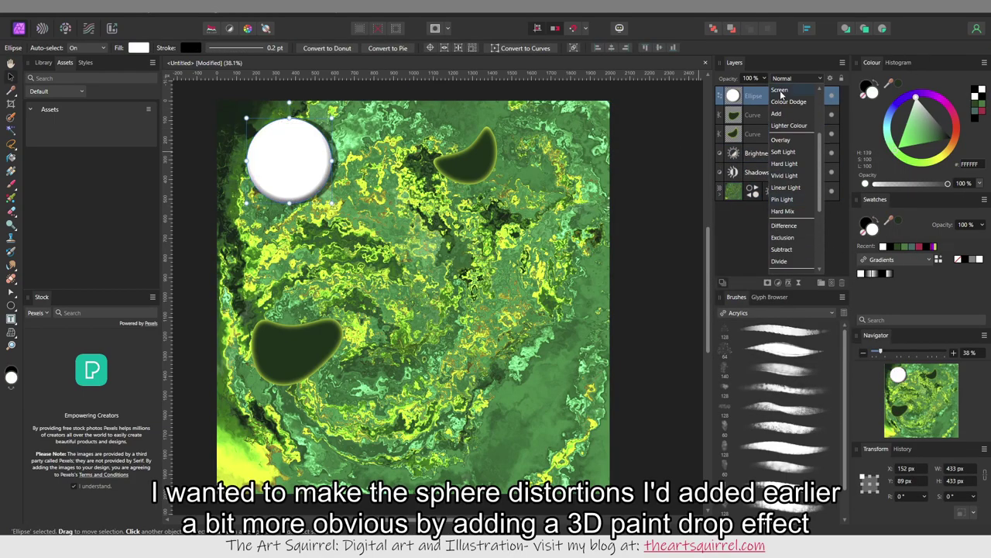
pyautogui.click(783, 100)
pyautogui.press('7')
pyautogui.press('1')
# - Set the circle's 3D specular to 100% with lower shininess, and add Inner and Outer Shadows
pyautogui.click(781, 282)
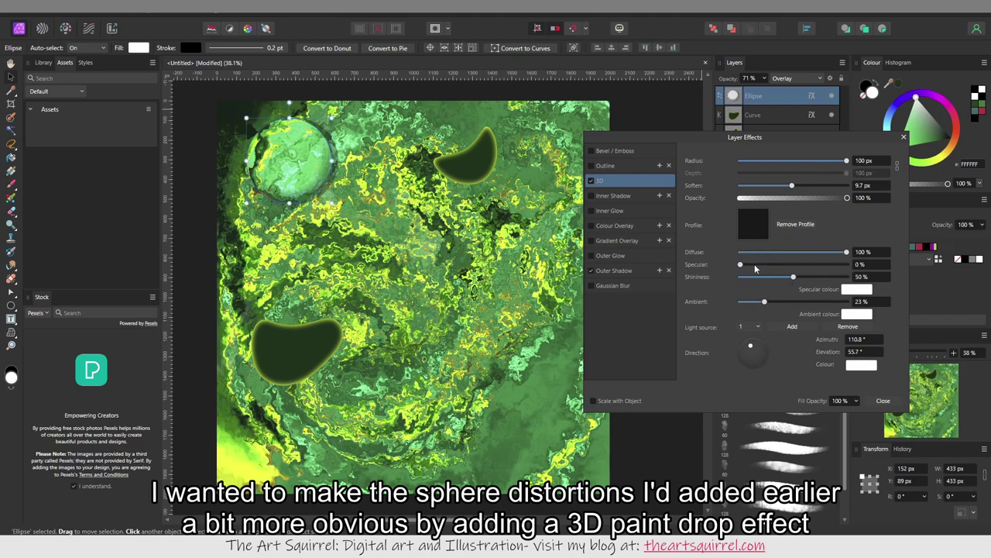
pyautogui.moveTo(847, 264)
pyautogui.mouseDown()
pyautogui.moveTo(878, 264)
pyautogui.moveTo(816, 277)
pyautogui.mouseUp()
pyautogui.moveTo(751, 345); pyautogui.dragTo(761, 347)
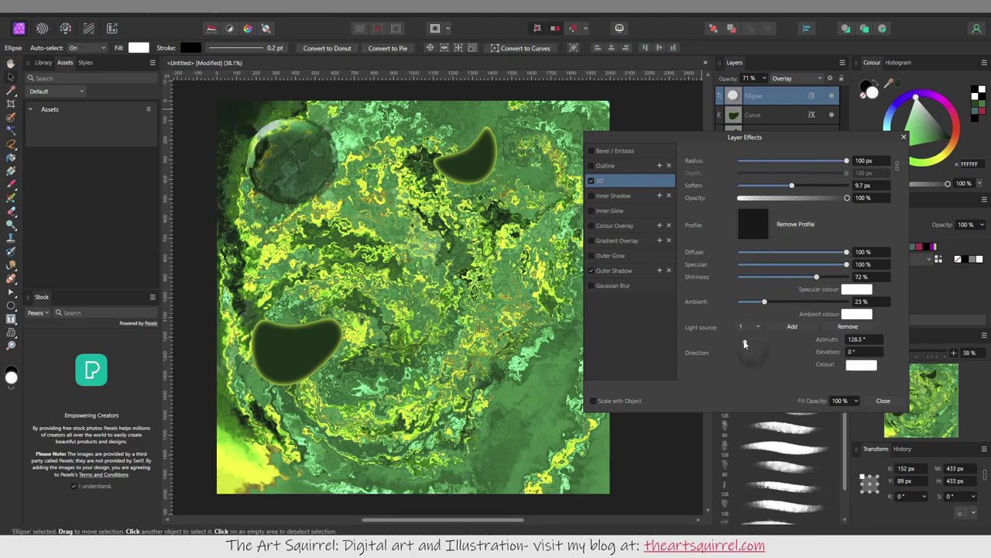
pyautogui.click(612, 196)
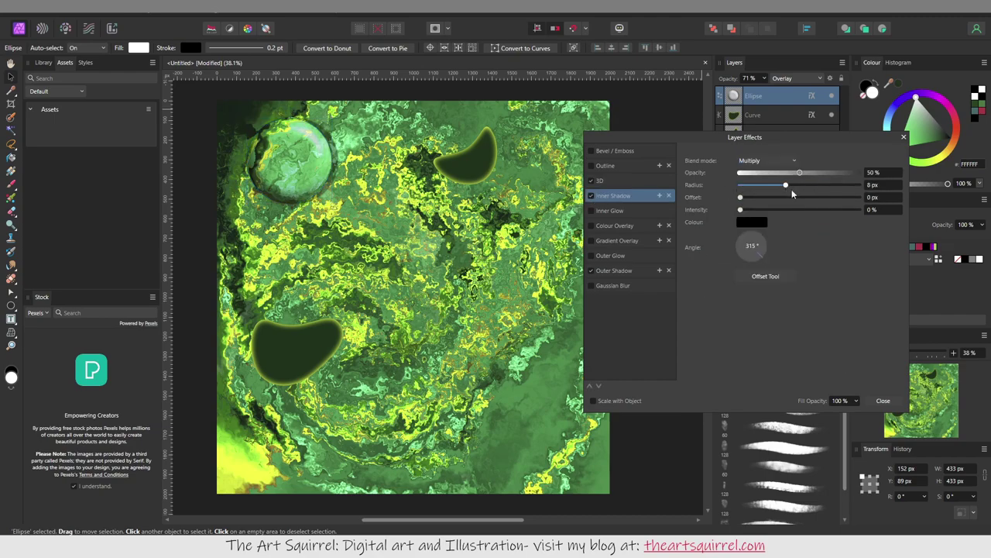
pyautogui.click(615, 270)
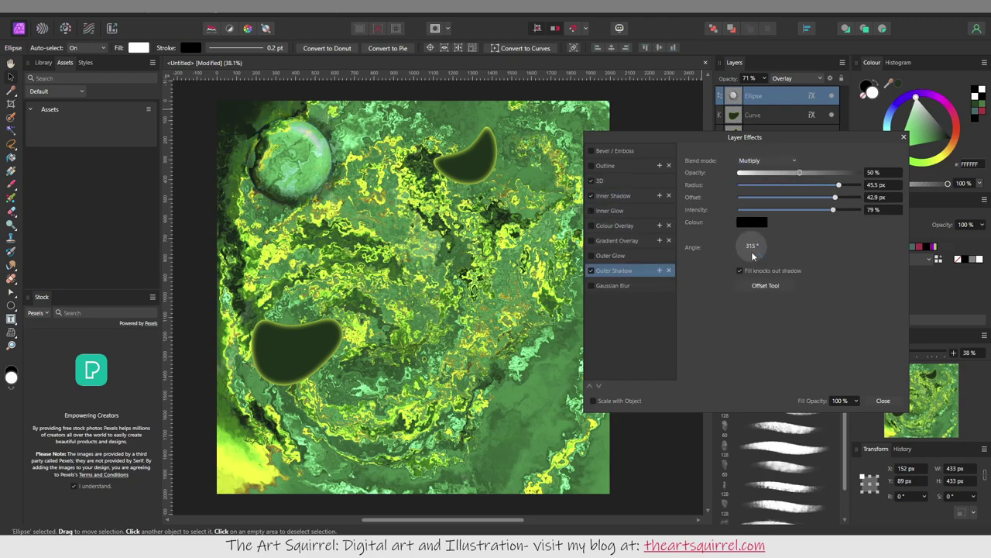
pyautogui.click(881, 401)
# - Duplicate the sphere into four bubbles of varying sizes across the texture
pyautogui.rightClick(751, 95)
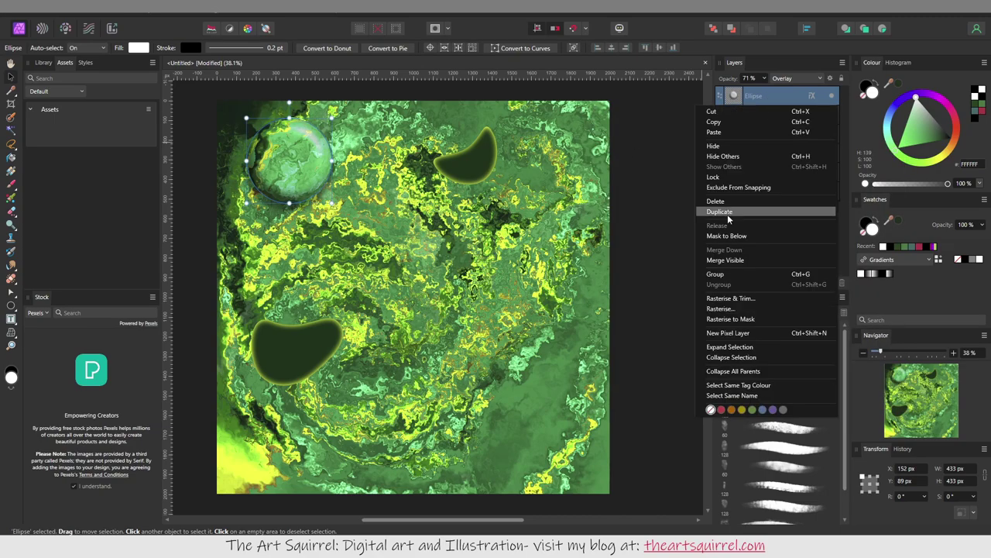
pyautogui.click(731, 211)
pyautogui.moveTo(289, 151); pyautogui.dragTo(371, 399)
pyautogui.moveTo(337, 361); pyautogui.dragTo(313, 340)
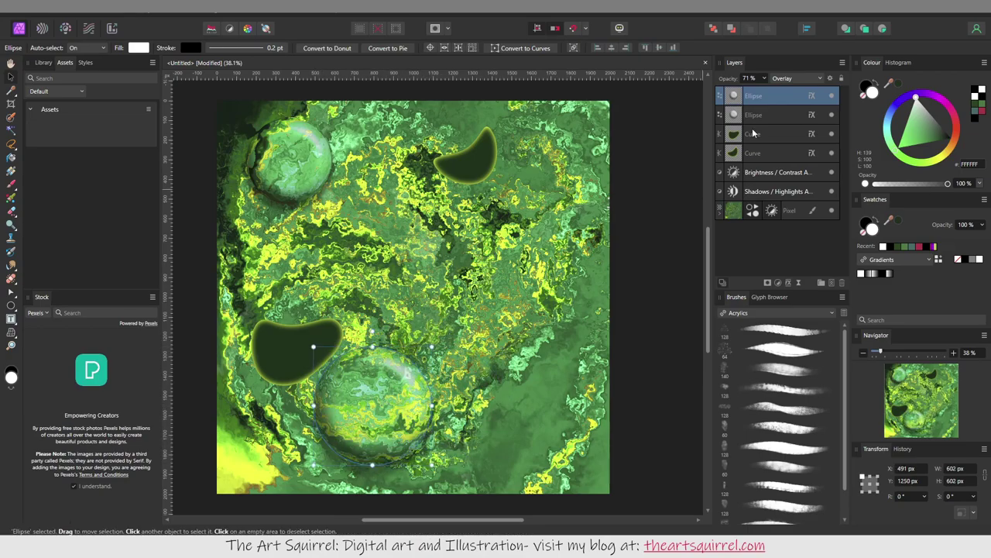
pyautogui.hotkey('ctrl', 'j')
pyautogui.moveTo(372, 399); pyautogui.dragTo(512, 418)
pyautogui.scroll(-1, 511, 418)
pyautogui.moveTo(577, 481); pyautogui.dragTo(605, 500)
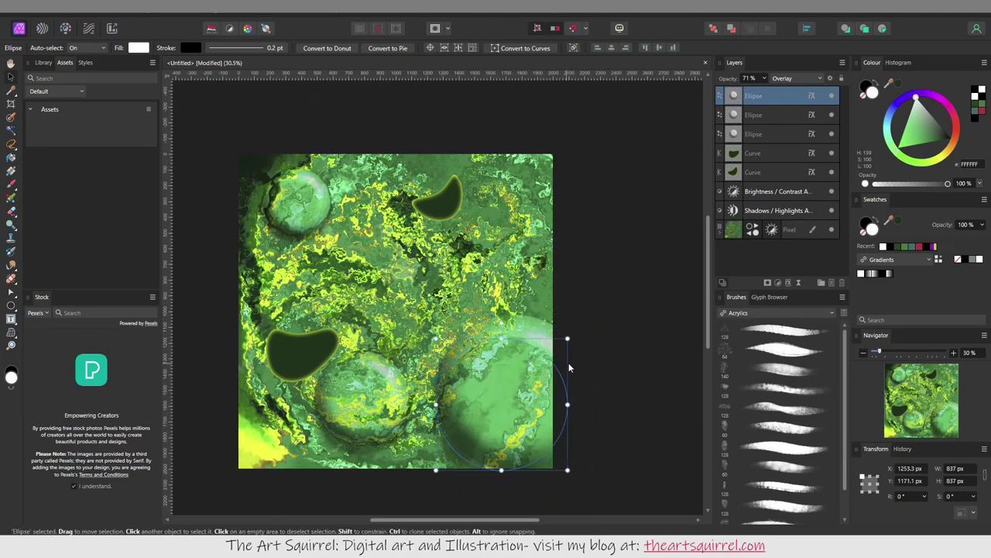
pyautogui.scroll(2, 495, 326)
pyautogui.scroll(-2, 488, 255)
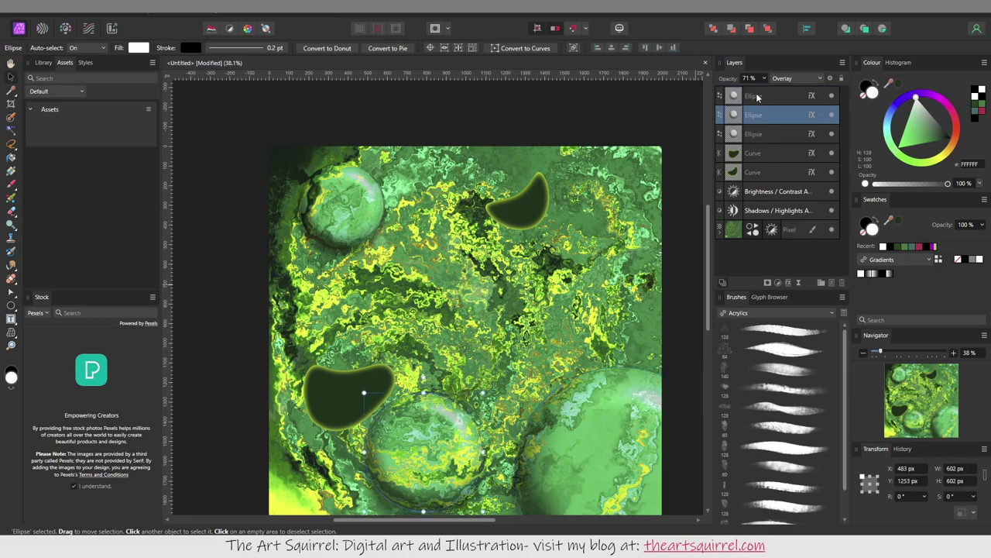
pyautogui.moveTo(442, 317); pyautogui.dragTo(484, 364)
pyautogui.scroll(-1, 579, 276)
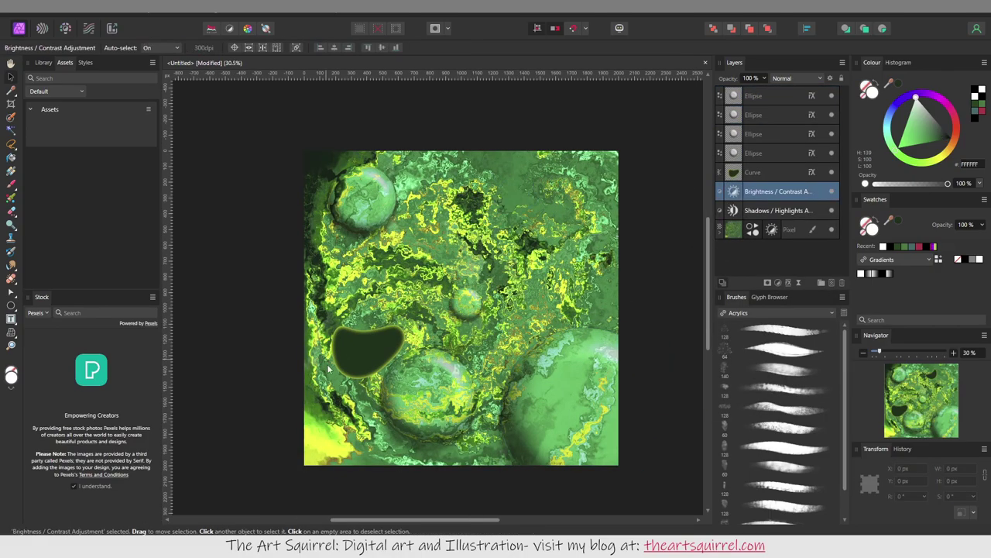
# - Open marblingtest.jpg and add it as a layer in the main document
pyautogui.click(39, 11)
pyautogui.click(46, 131)
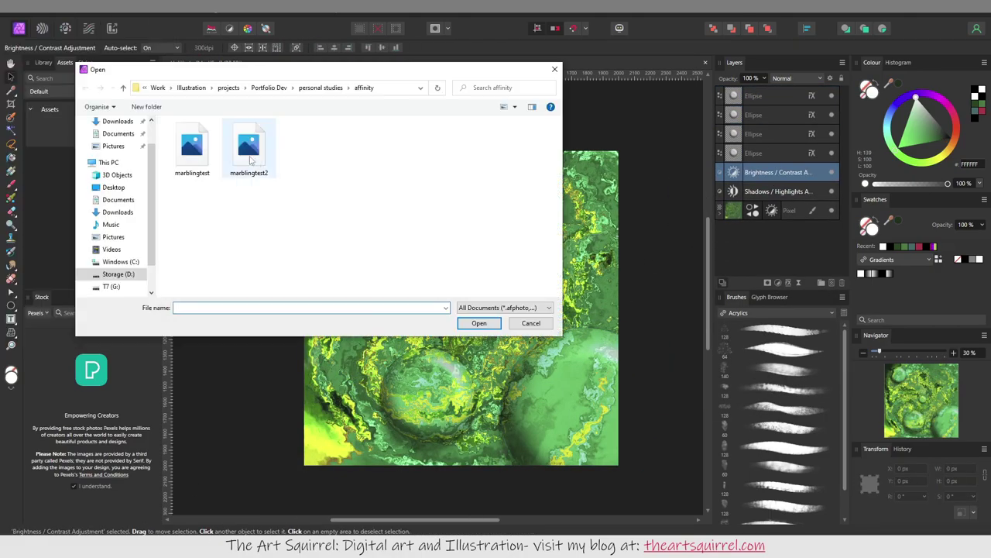
pyautogui.doubleClick(251, 150)
pyautogui.moveTo(764, 95); pyautogui.dragTo(785, 168)
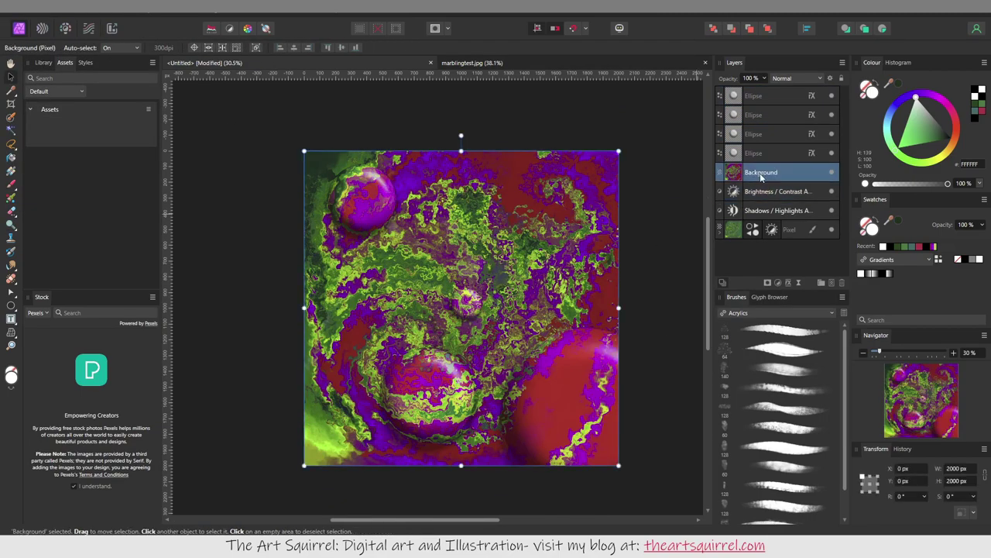
# - Group the four ellipse layers and resize one of the spheres
pyautogui.click(753, 95)
pyautogui.keyDown('shift'); pyautogui.click(753, 153); pyautogui.keyUp('shift')
pyautogui.hotkey('ctrl', 'g')
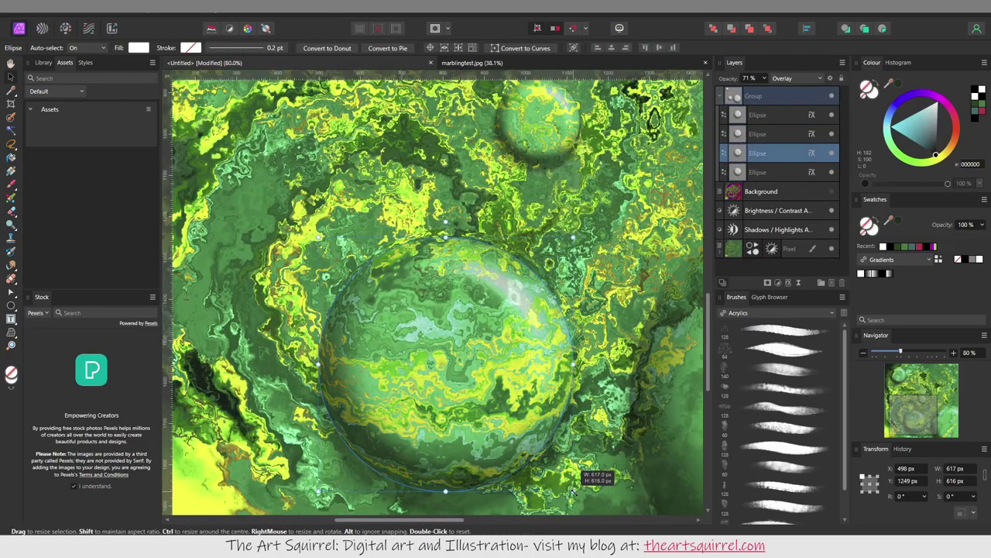
pyautogui.moveTo(581, 464); pyautogui.dragTo(581, 229)
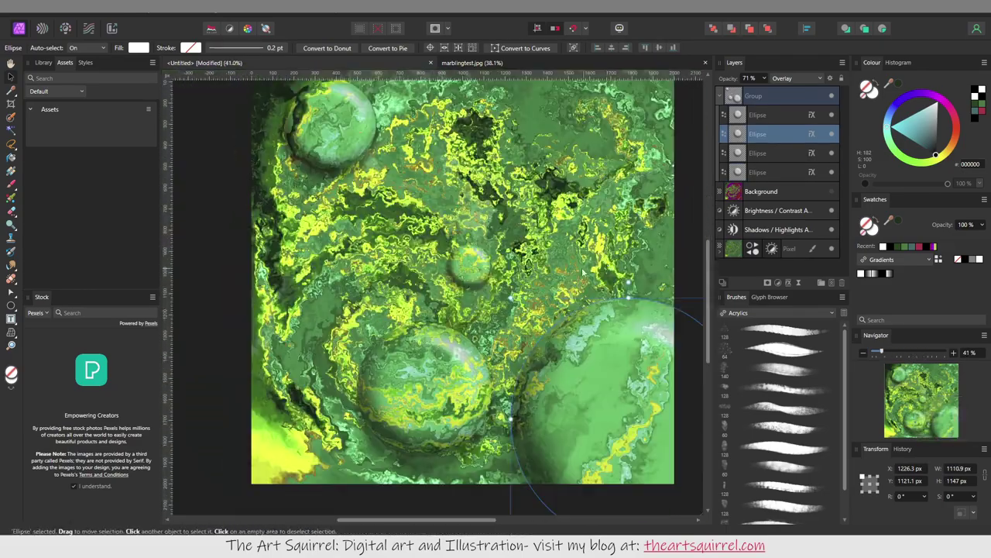
# - Duplicate the small top sphere and resize the copy
pyautogui.click(765, 117)
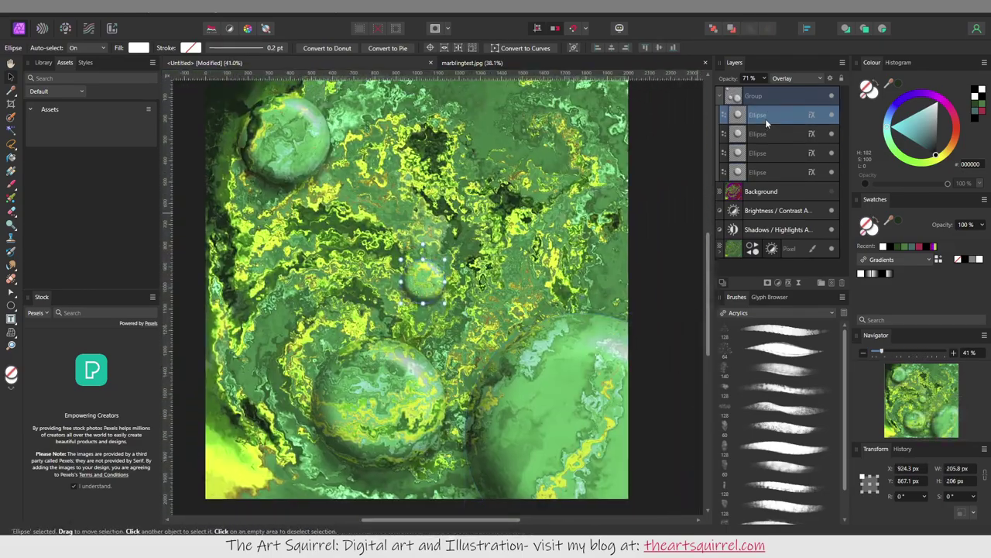
pyautogui.hotkey('ctrl', 'j')
pyautogui.hotkey('ctrl', '1')
pyautogui.moveTo(433, 295); pyautogui.dragTo(503, 332)
pyautogui.scroll(-5, 504, 331)
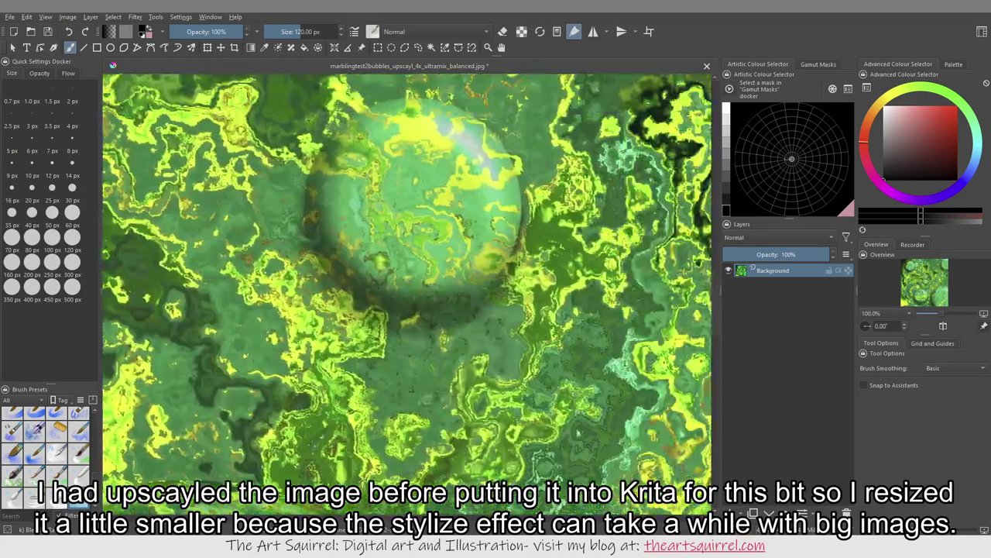
# - Add the marbling image as a 04.jpg layer and apply G'MIC's Stylize filter
pyautogui.scroll(2, 406, 294)
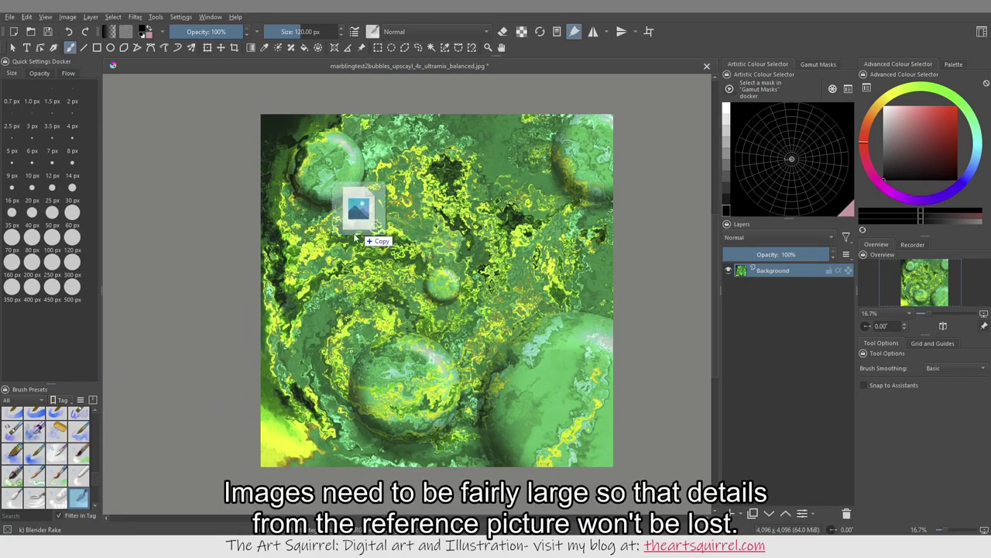
pyautogui.moveTo(354, 210); pyautogui.dragTo(356, 213)
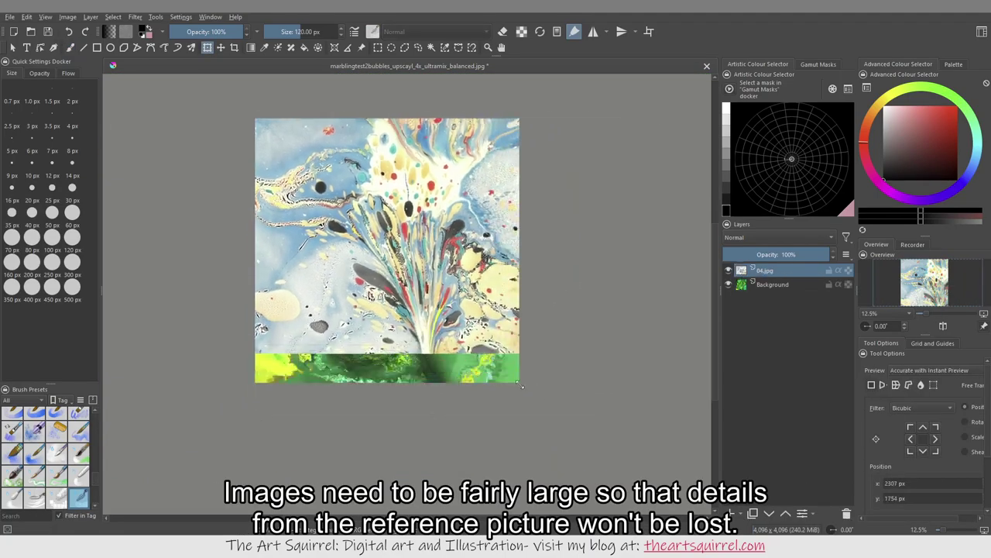
pyautogui.click(772, 284)
pyautogui.click(91, 16)
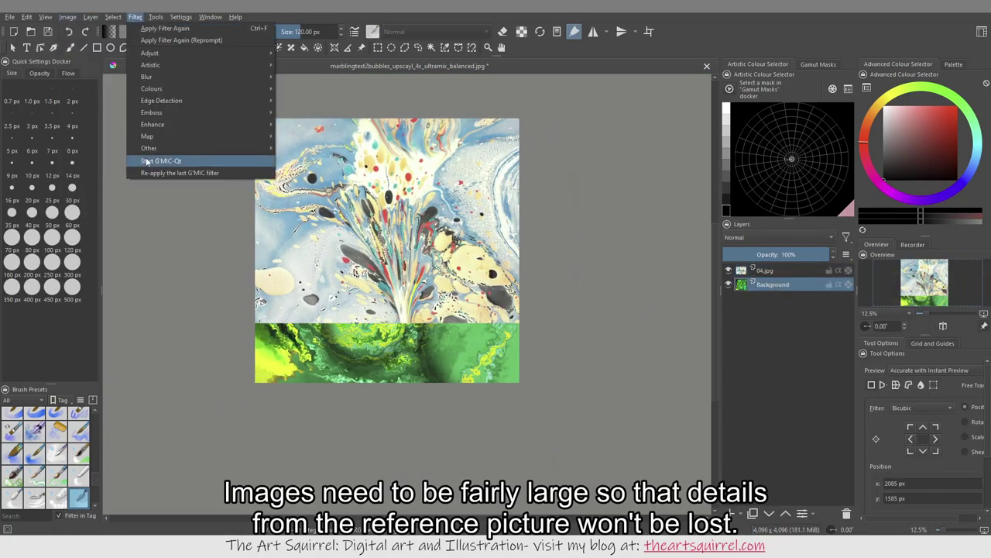
pyautogui.click(146, 161)
pyautogui.press('Return')
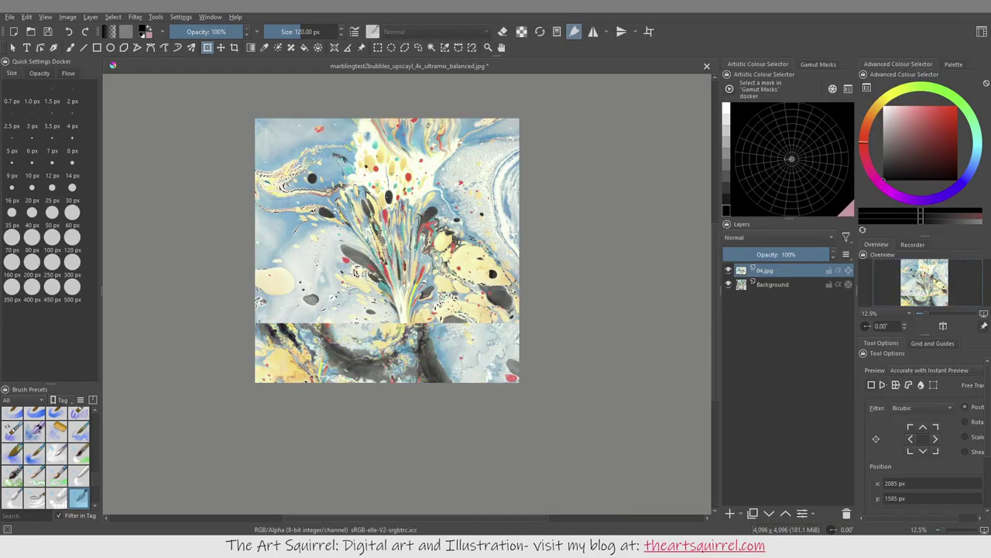
pyautogui.scroll(-3, 471, 378)
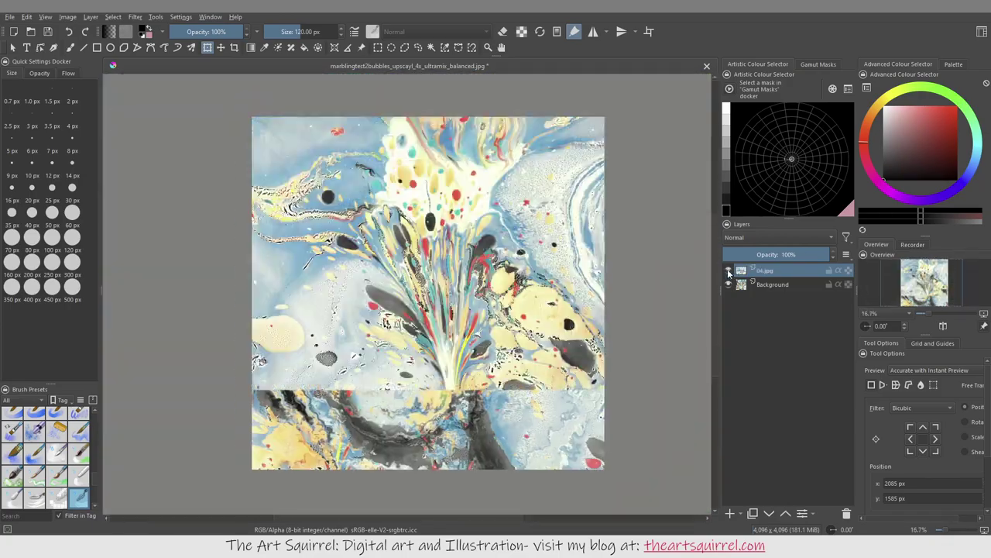
# - Duplicate Background and apply G'MIC Raindrops with longer wavelength, lower amplitude and 20 merging steps
pyautogui.rightClick(772, 284)
pyautogui.click(806, 333)
pyautogui.click(134, 17)
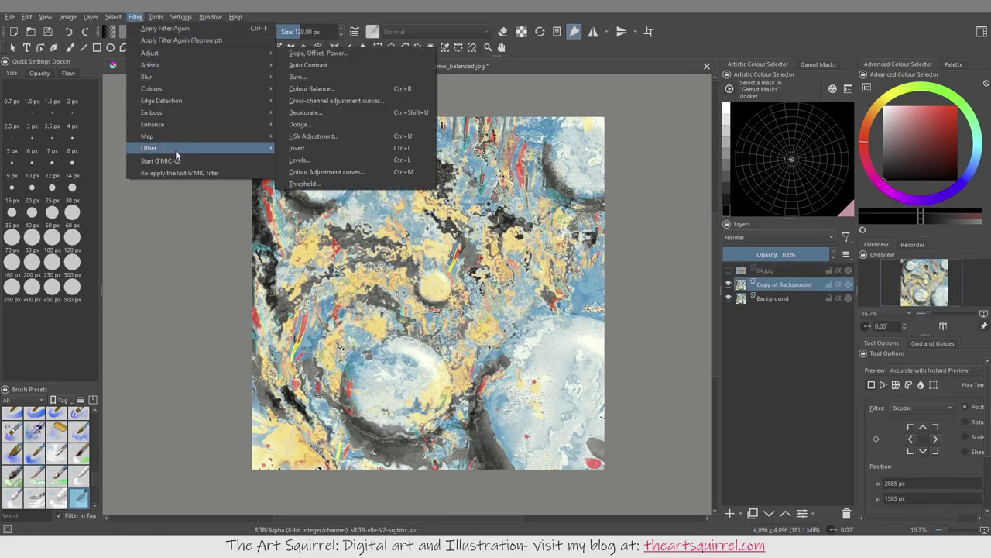
pyautogui.click(159, 159)
pyautogui.click(339, 236)
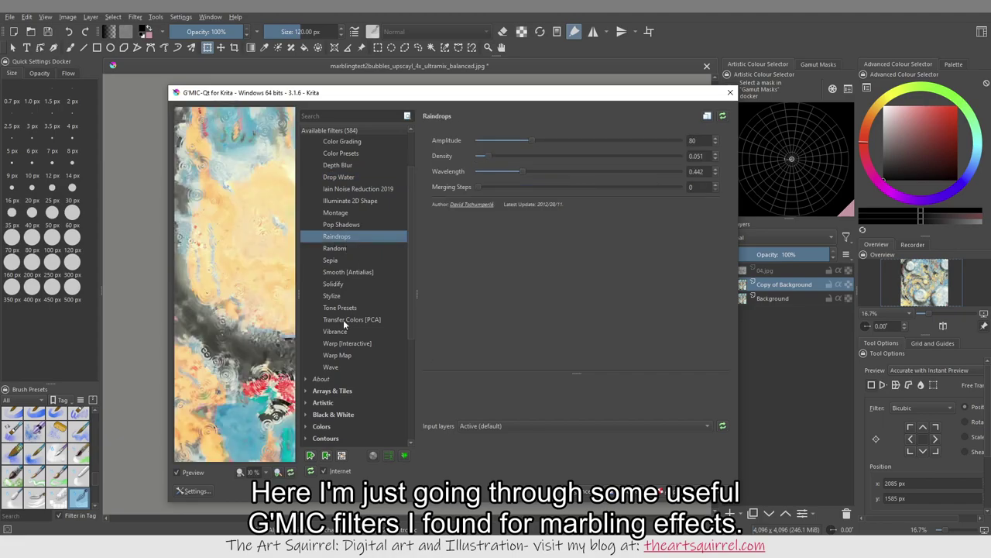
pyautogui.moveTo(522, 171); pyautogui.dragTo(661, 171)
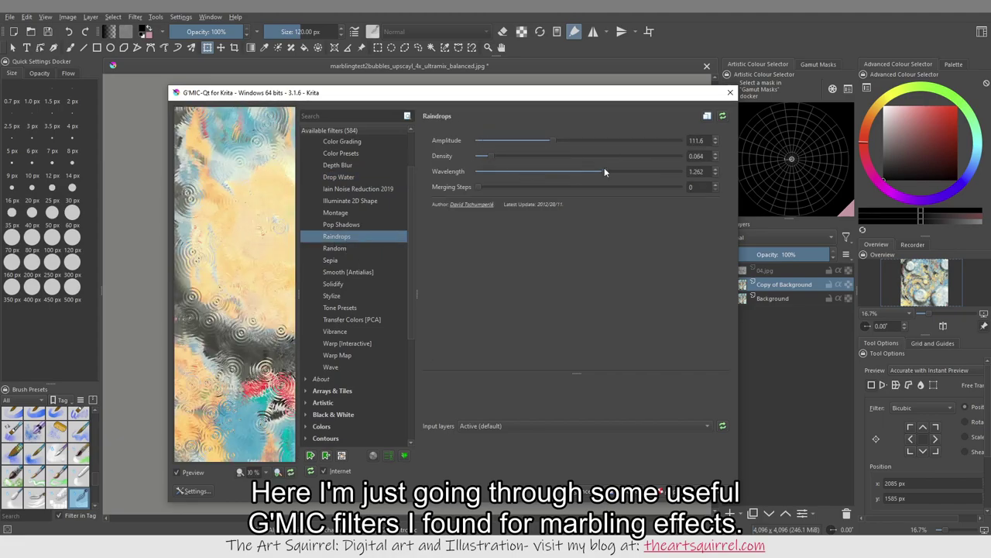
pyautogui.moveTo(520, 140); pyautogui.dragTo(496, 142)
pyautogui.moveTo(478, 187); pyautogui.dragTo(660, 197)
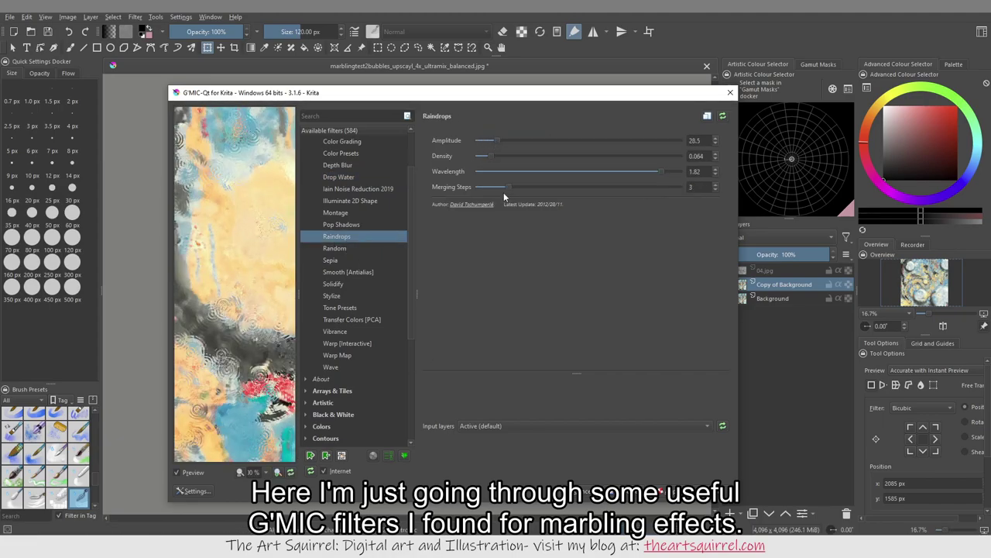
pyautogui.moveTo(496, 156); pyautogui.dragTo(485, 155)
pyautogui.moveTo(504, 187); pyautogui.dragTo(676, 186)
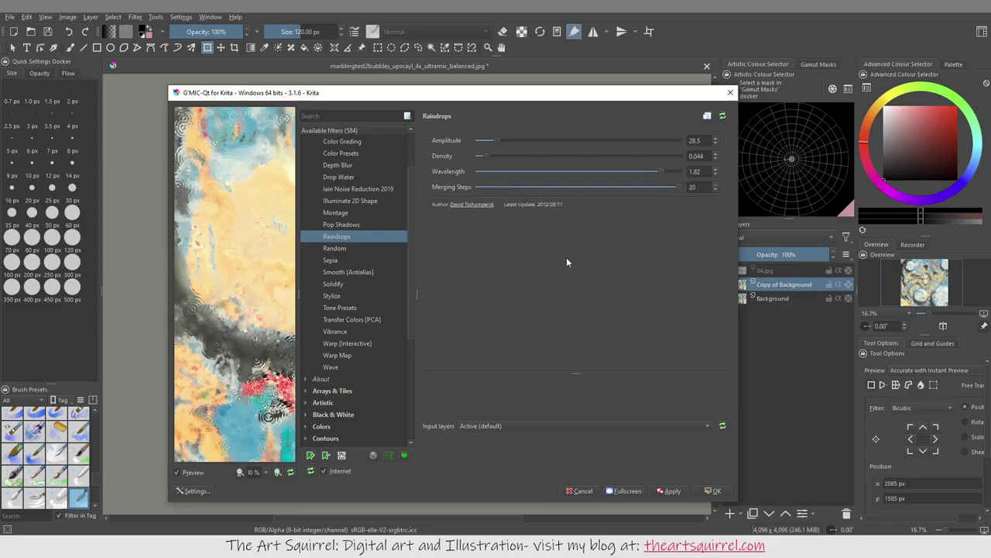
pyautogui.click(711, 490)
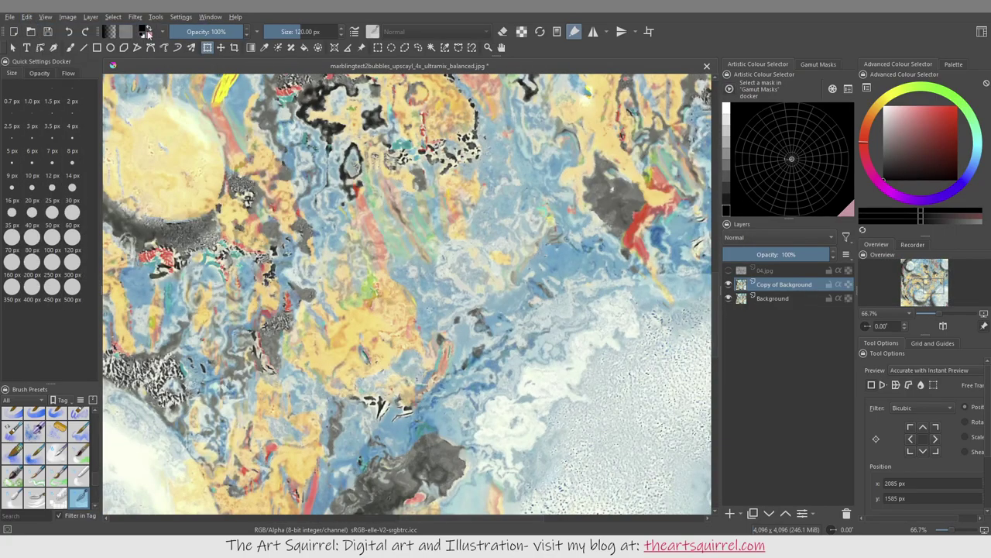
# - Reopen G'MIC and try the Wave filter with weaker amplitude and a moved centre
pyautogui.hotkey('ctrl', 'alt', 'f')
pyautogui.click(338, 308)
pyautogui.click(339, 379)
pyautogui.click(347, 402)
pyautogui.click(331, 426)
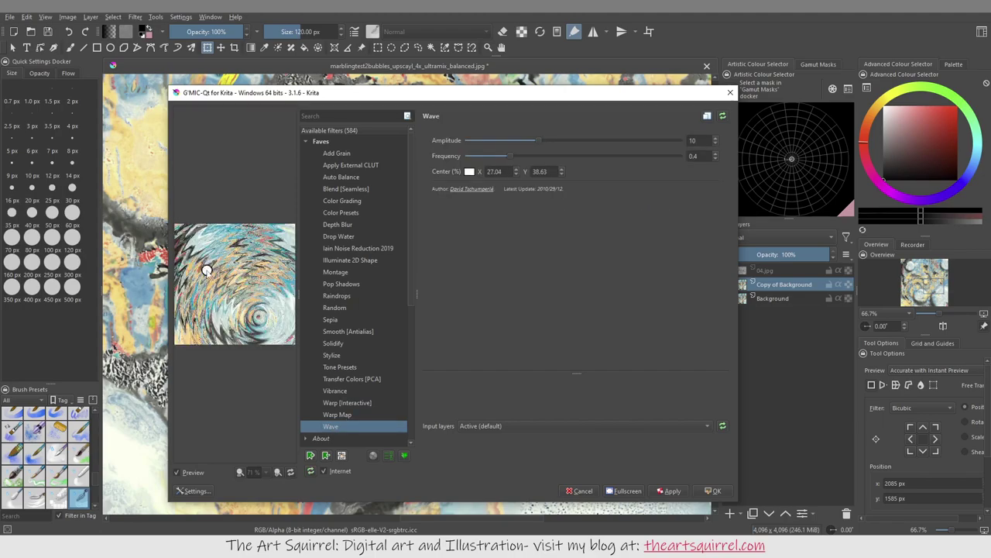
pyautogui.moveTo(534, 140)
pyautogui.mouseDown()
pyautogui.moveTo(469, 141)
pyautogui.moveTo(468, 155)
pyautogui.mouseUp()
pyautogui.moveTo(206, 269); pyautogui.dragTo(239, 260)
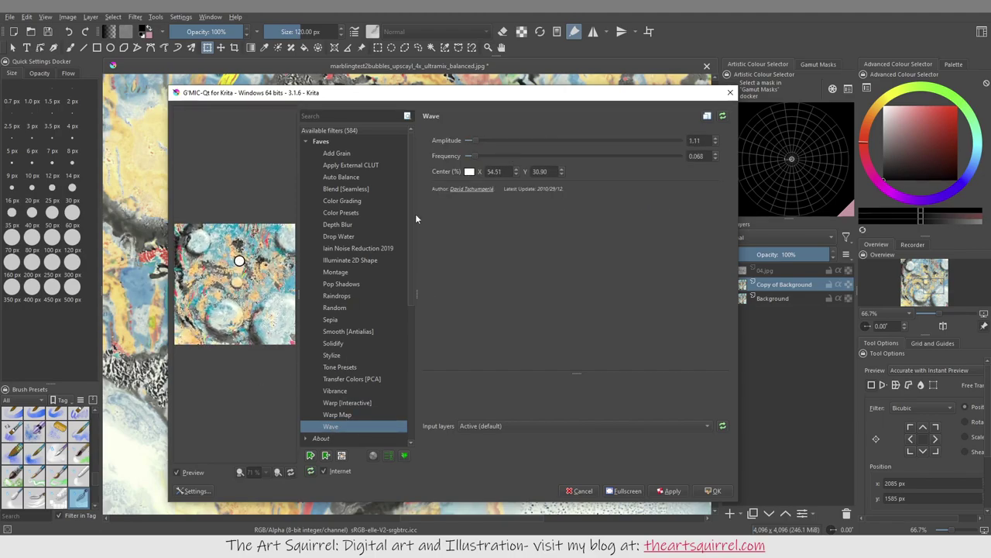
# - Run Warp [Interactive], placing control points and pulling the marbling around the bubbles
pyautogui.press('Up')
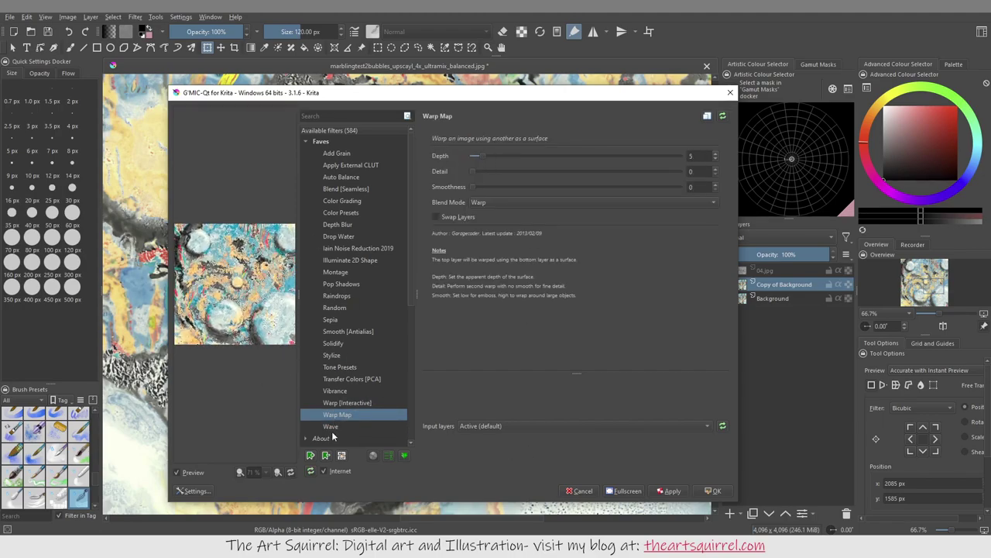
pyautogui.press('Up')
pyautogui.click(670, 490)
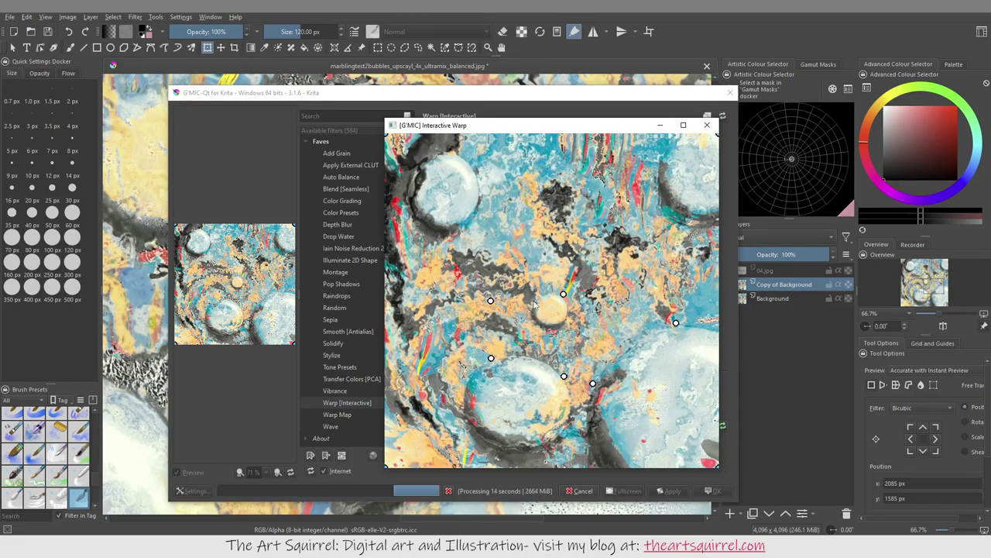
pyautogui.click(533, 301)
pyautogui.moveTo(511, 255); pyautogui.dragTo(460, 222)
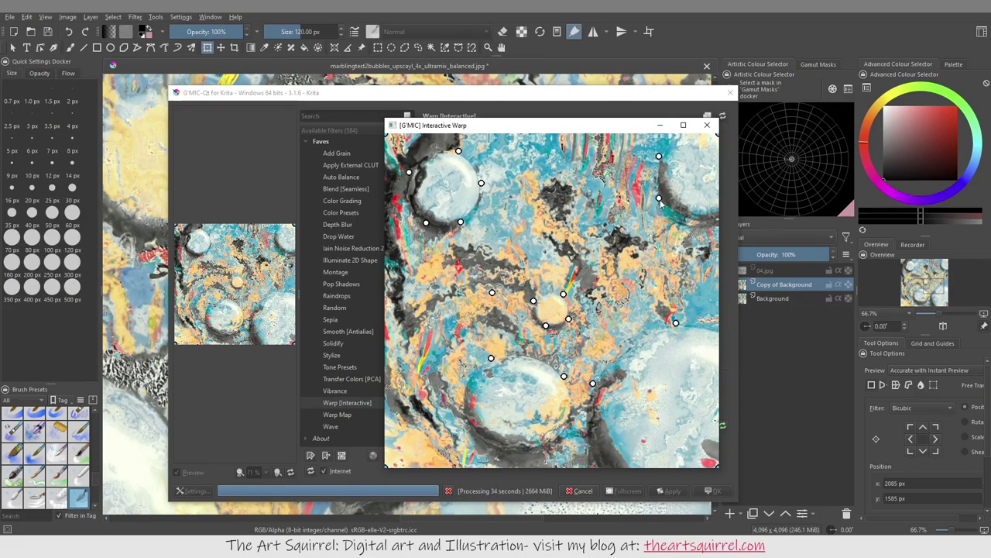
pyautogui.click(703, 221)
pyautogui.click(557, 182)
pyautogui.click(635, 294)
pyautogui.click(629, 340)
pyautogui.click(589, 451)
pyautogui.moveTo(491, 357)
pyautogui.mouseDown()
pyautogui.moveTo(481, 346)
pyautogui.moveTo(496, 382)
pyautogui.mouseUp()
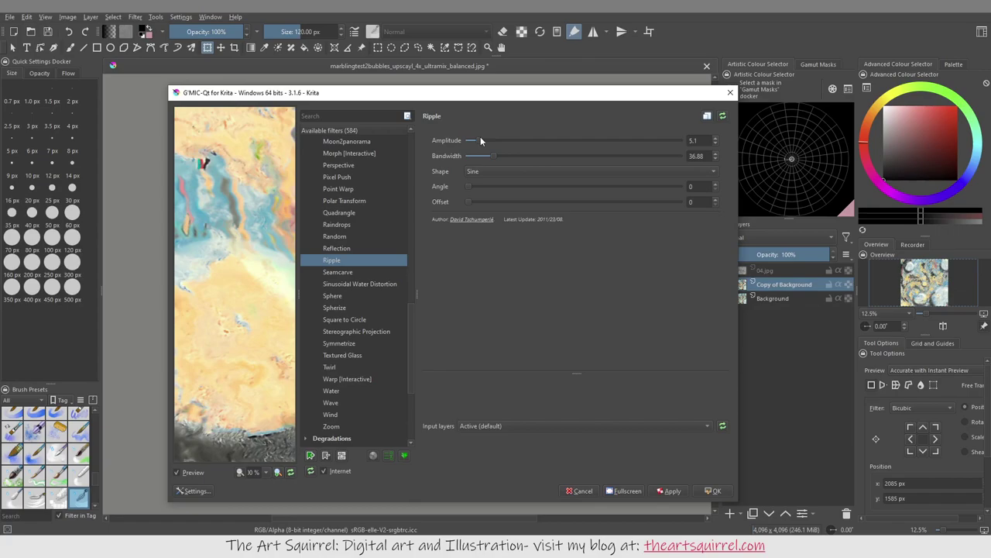
pyautogui.click(348, 247)
pyautogui.press('Up')
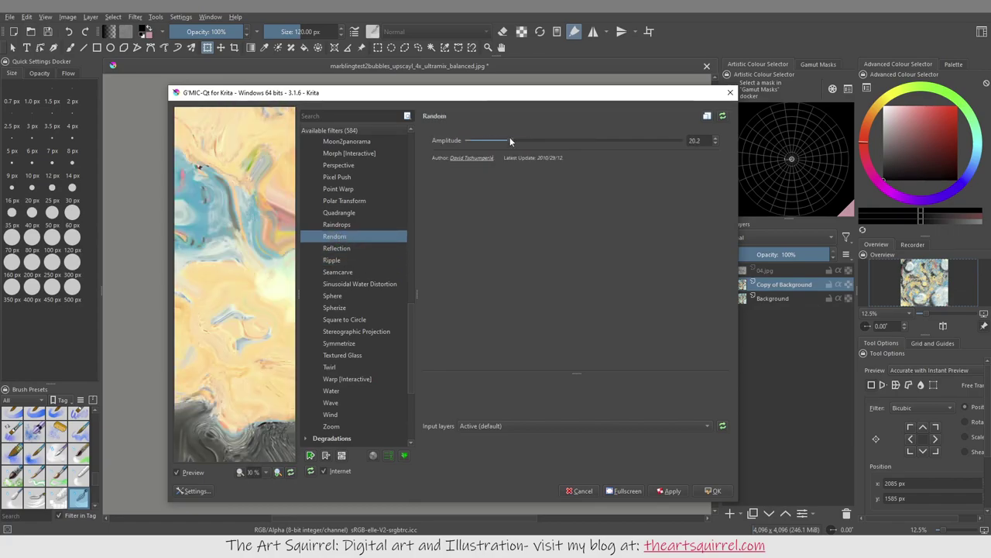
pyautogui.press('Up')
pyautogui.press('Up')
pyautogui.press('Up')
pyautogui.press('Up')
pyautogui.press('Down')
pyautogui.press('Down')
pyautogui.press('Down')
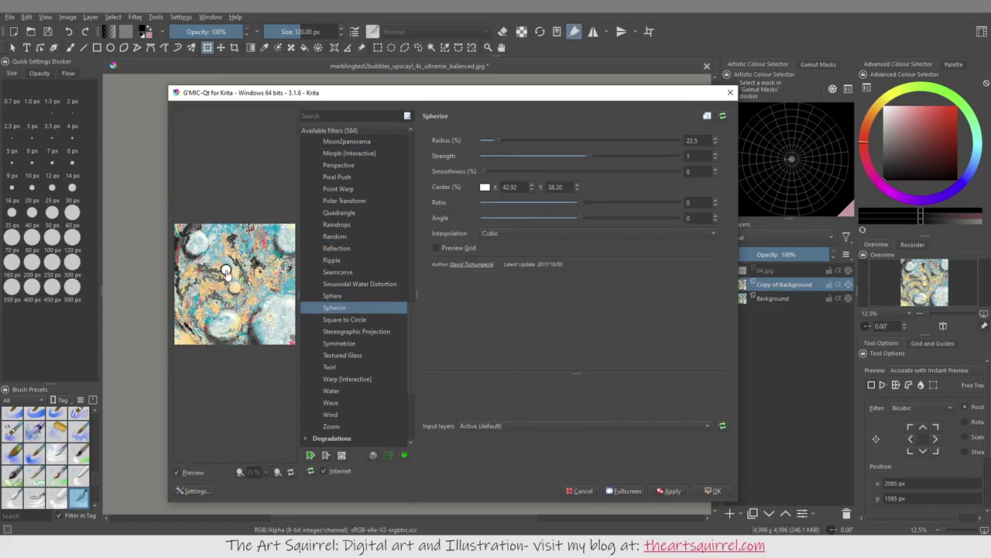
pyautogui.click(343, 320)
pyautogui.click(346, 343)
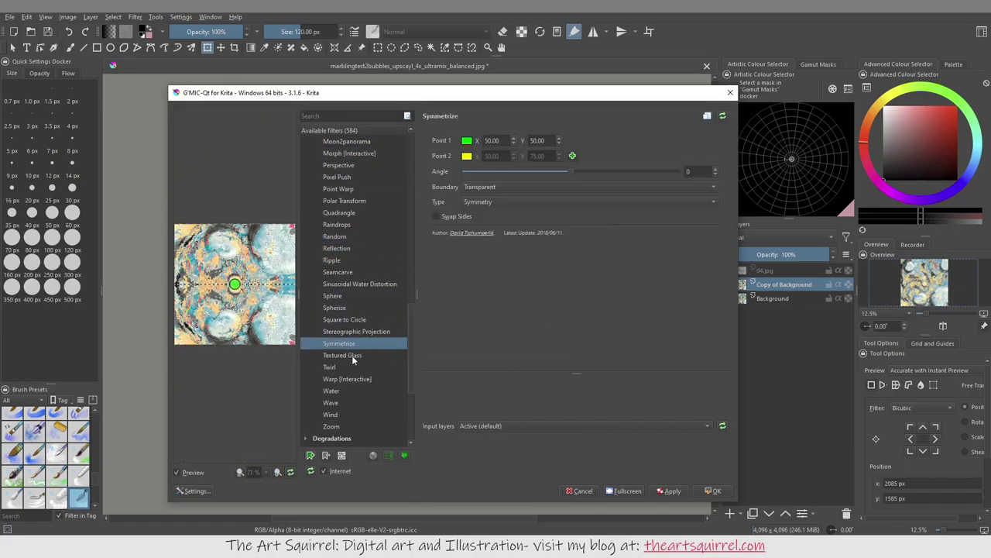
pyautogui.click(334, 367)
pyautogui.click(670, 138)
pyautogui.click(331, 381)
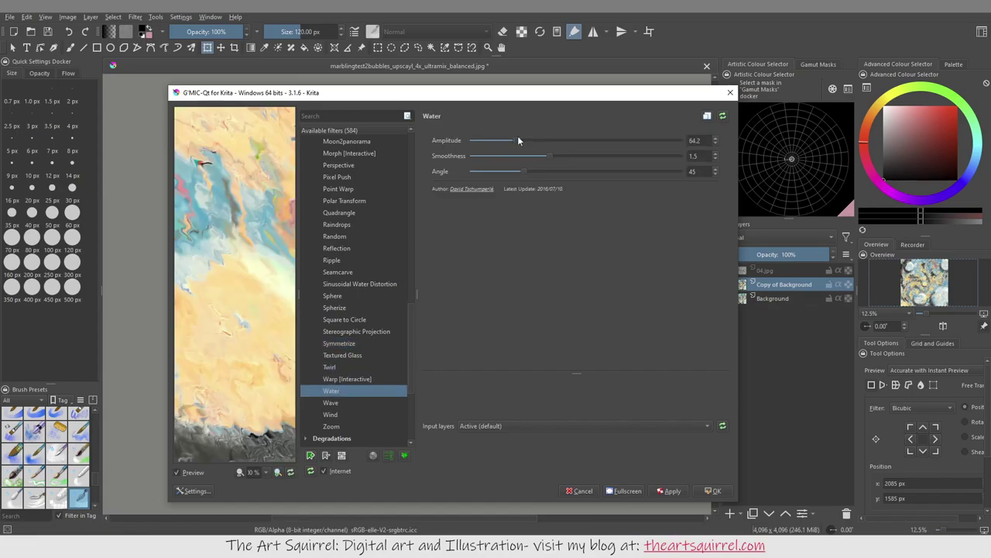
pyautogui.moveTo(517, 135); pyautogui.dragTo(670, 137)
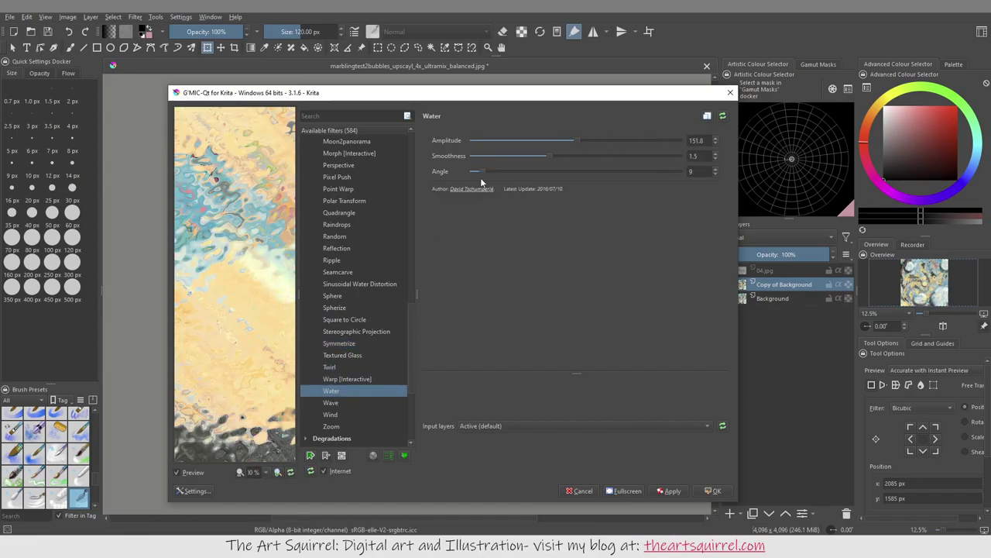
pyautogui.click(335, 307)
pyautogui.scroll(-5, 335, 306)
pyautogui.click(331, 379)
pyautogui.click(331, 391)
pyautogui.moveTo(486, 140); pyautogui.dragTo(544, 140)
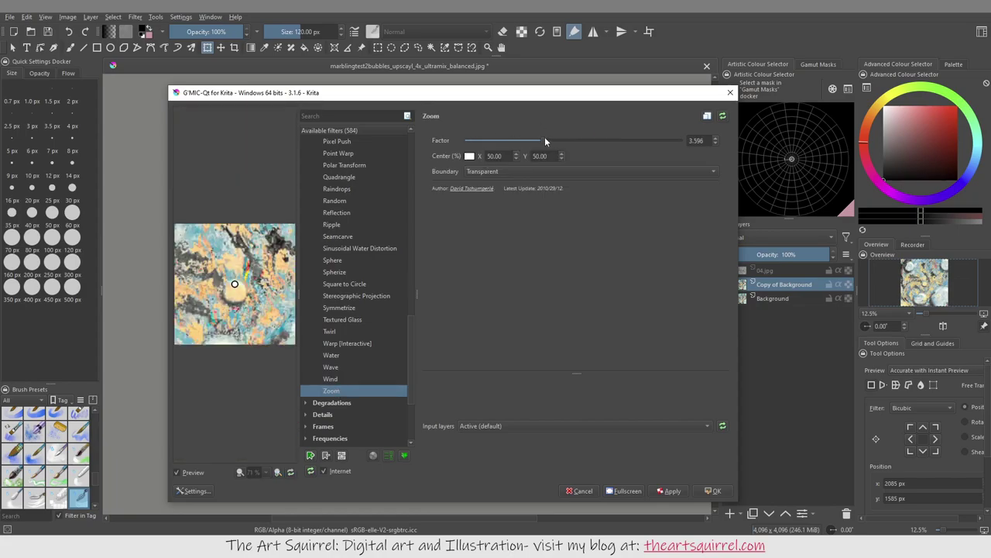
pyautogui.scroll(10, 360, 293)
pyautogui.click(331, 284)
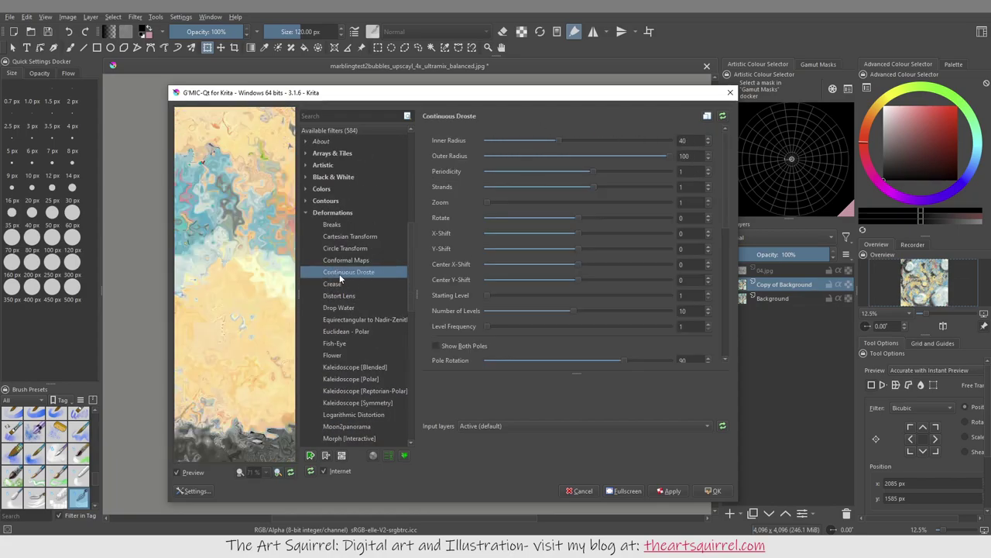
pyautogui.click(345, 248)
pyautogui.click(376, 225)
pyautogui.click(364, 343)
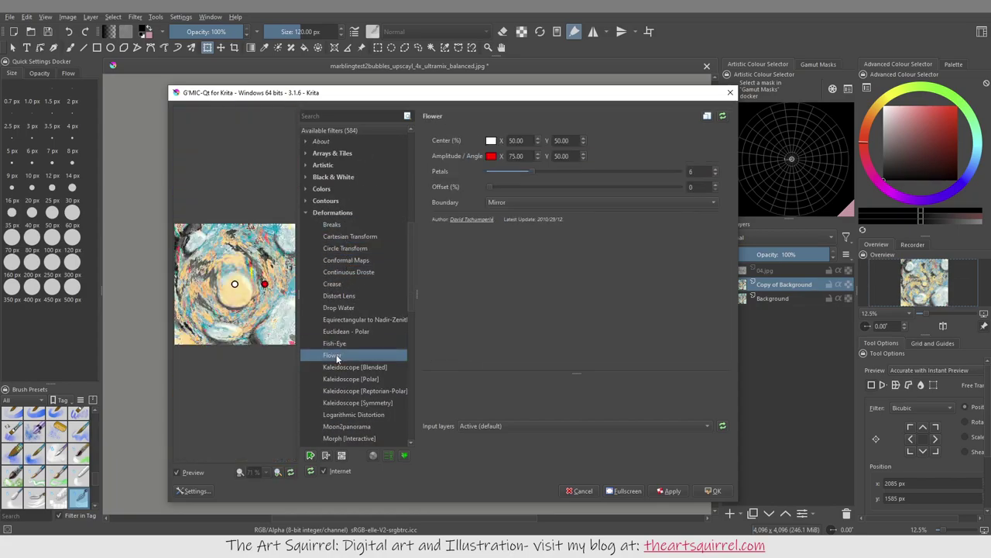
pyautogui.scroll(-1, 368, 344)
pyautogui.scroll(-1, 374, 350)
pyautogui.click(374, 345)
pyautogui.scroll(-3, 374, 356)
pyautogui.click(375, 365)
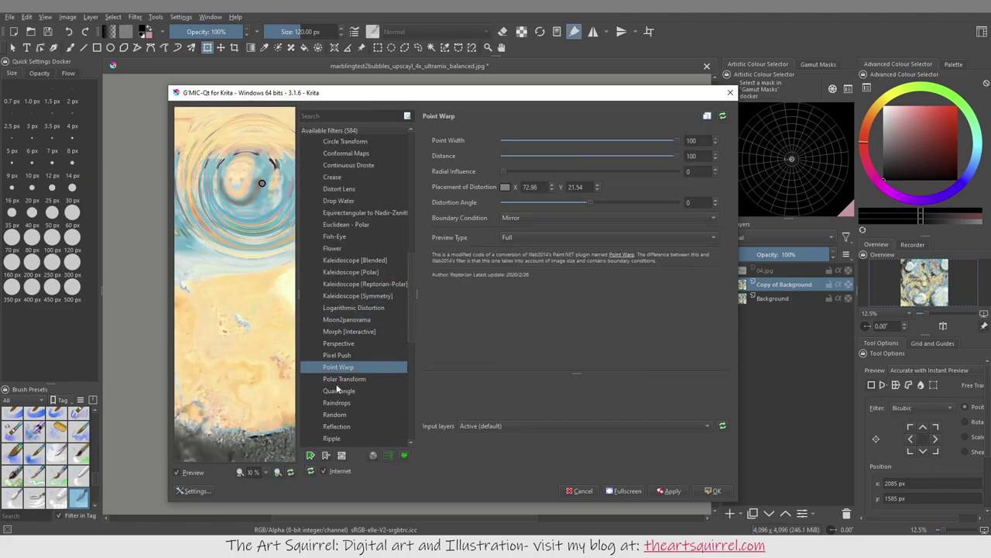
pyautogui.scroll(-3, 395, 360)
pyautogui.click(395, 355)
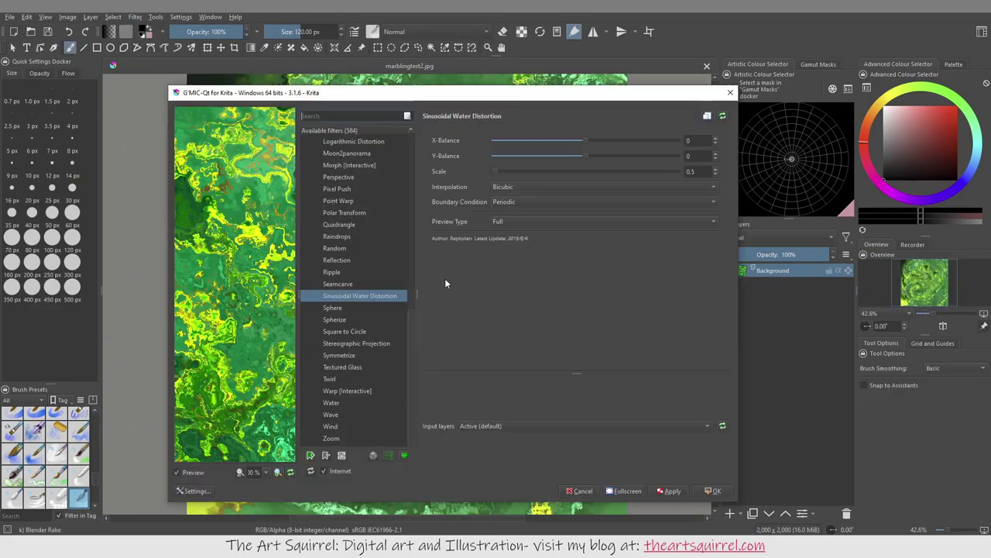
# - Apply G'MIC's Water filter with adjusted ripple settings to the green image
pyautogui.scroll(5, 349, 271)
pyautogui.click(341, 355)
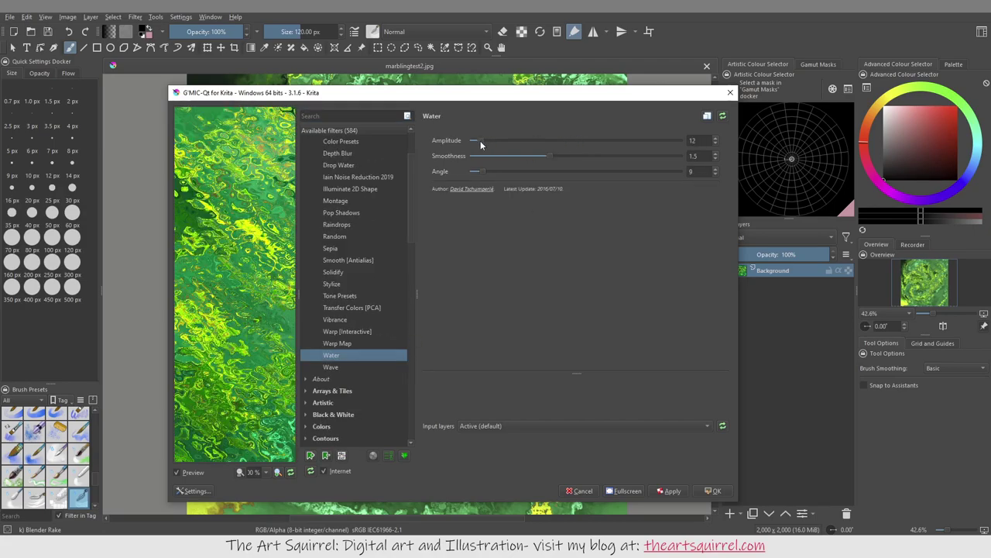
pyautogui.moveTo(501, 171)
pyautogui.mouseDown()
pyautogui.moveTo(570, 171)
pyautogui.moveTo(554, 153)
pyautogui.mouseUp()
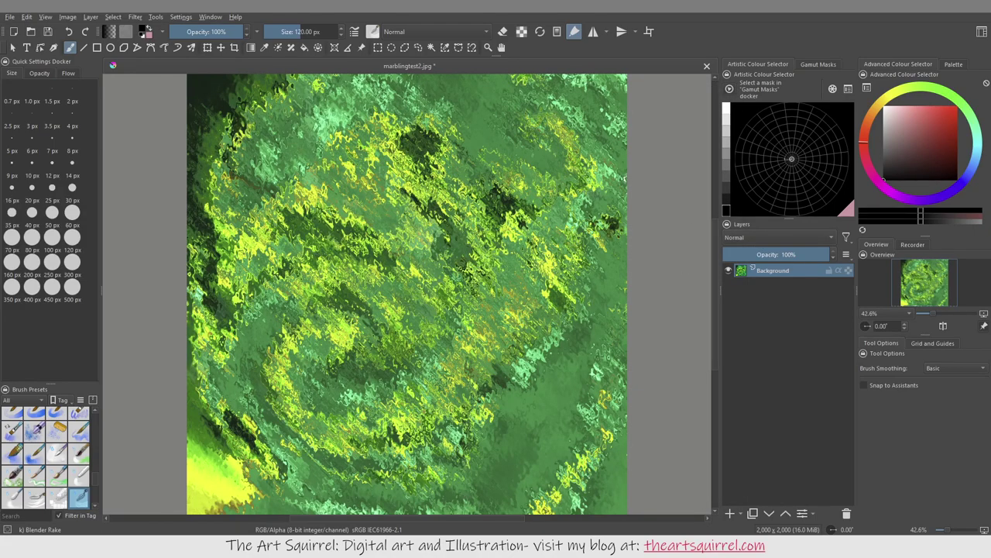
# - Duplicate Background and apply Warp Map with 'Active and above' input layers and smoothness 1.17
pyautogui.rightClick(774, 273)
pyautogui.click(817, 377)
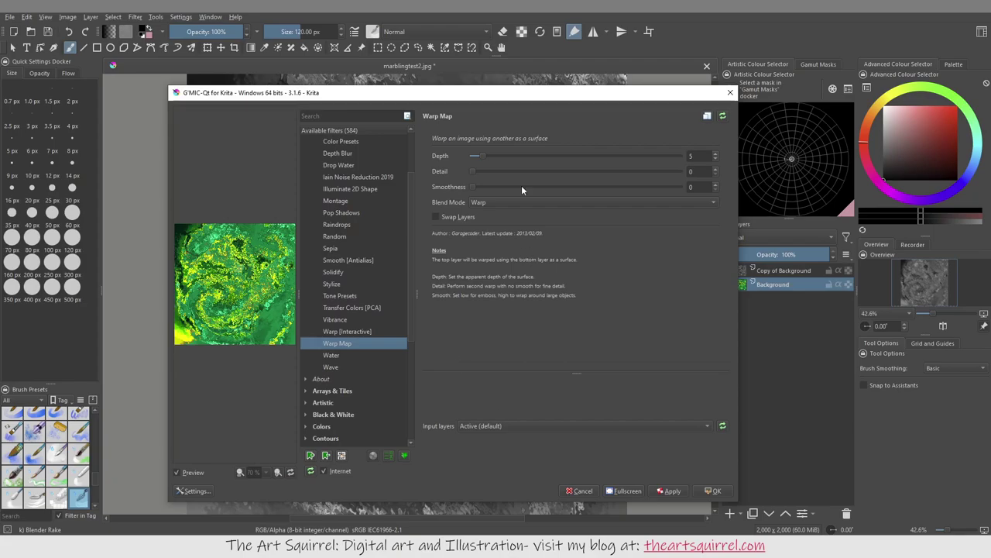
pyautogui.click(585, 425)
pyautogui.click(495, 461)
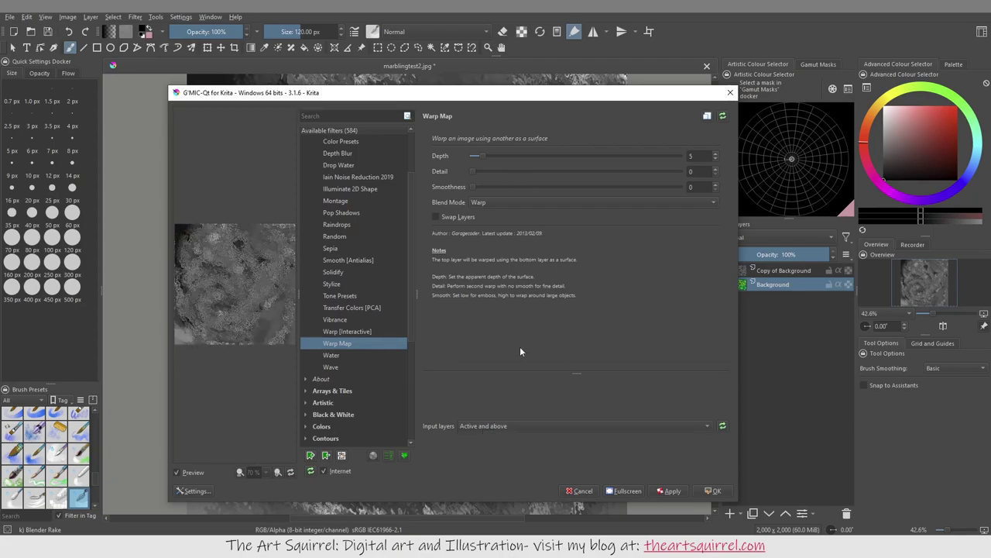
pyautogui.moveTo(473, 186)
pyautogui.mouseDown()
pyautogui.moveTo(597, 189)
pyautogui.moveTo(490, 188)
pyautogui.moveTo(532, 157)
pyautogui.moveTo(491, 155)
pyautogui.mouseUp()
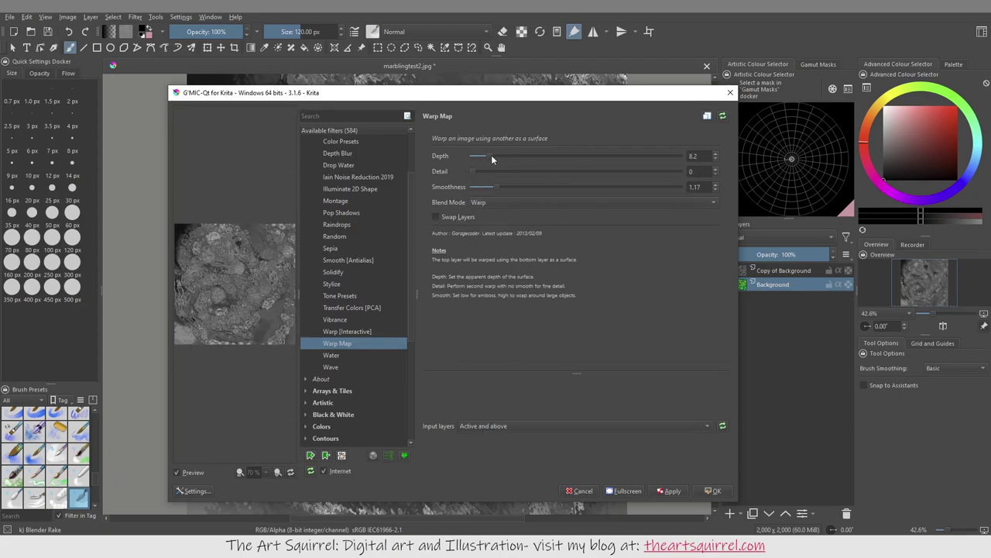
pyautogui.click(713, 490)
pyautogui.click(135, 16)
pyautogui.click(161, 165)
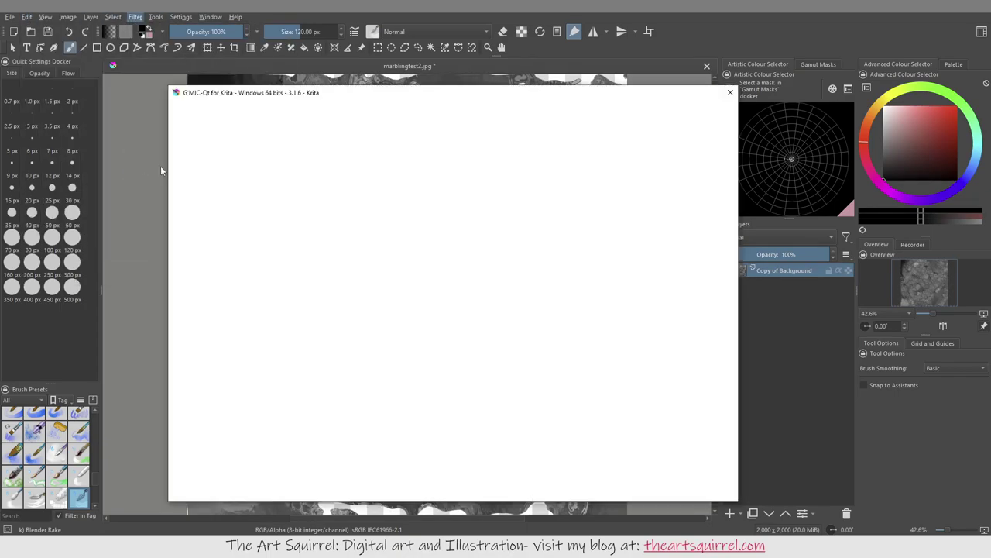